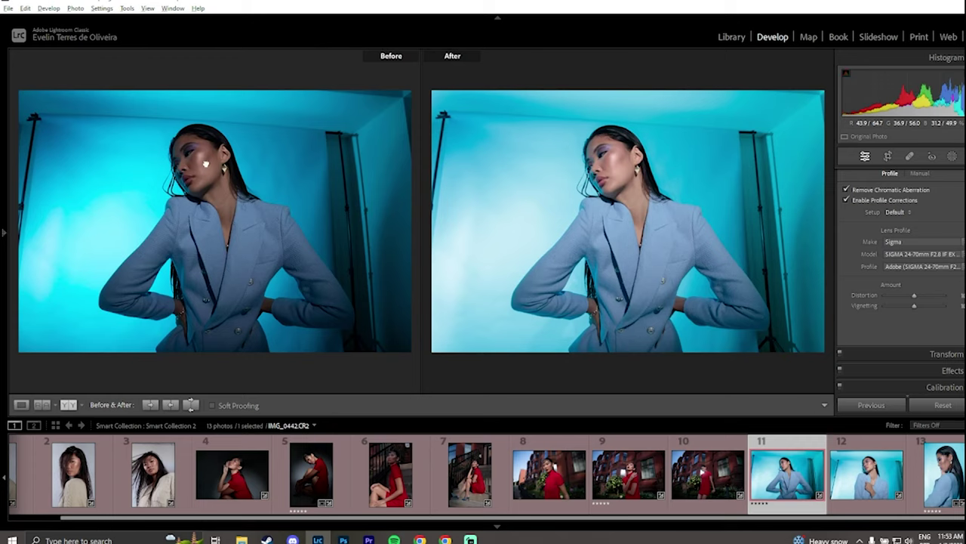
click(204, 162)
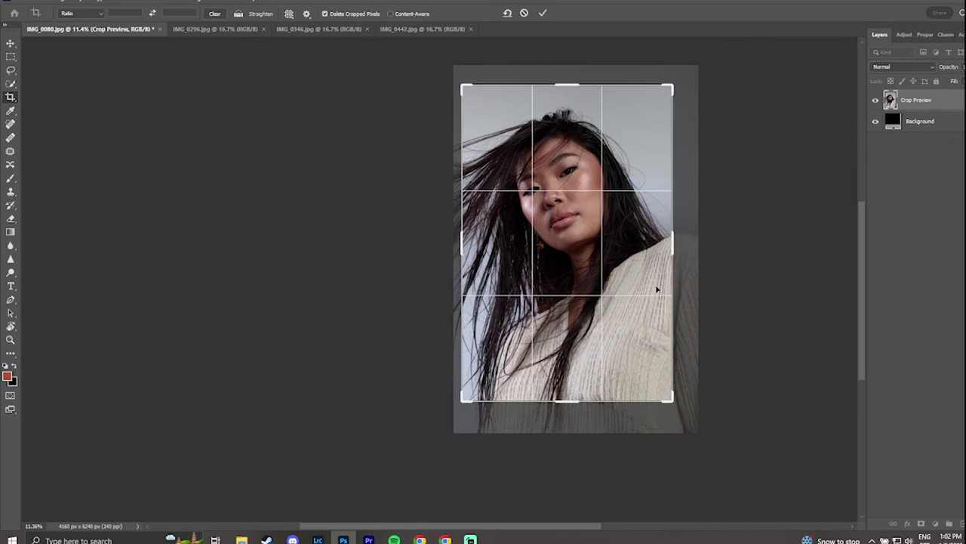
Apply the tighter portrait crop to IMG_0080.jpg
scroll(658, 288, up, 3)
key(alt+space)
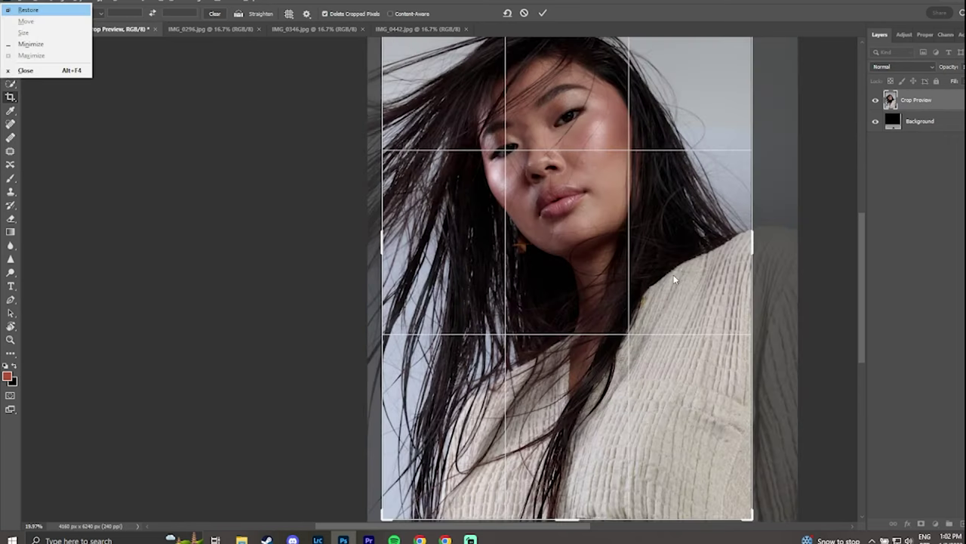
key(Escape)
key(Return)
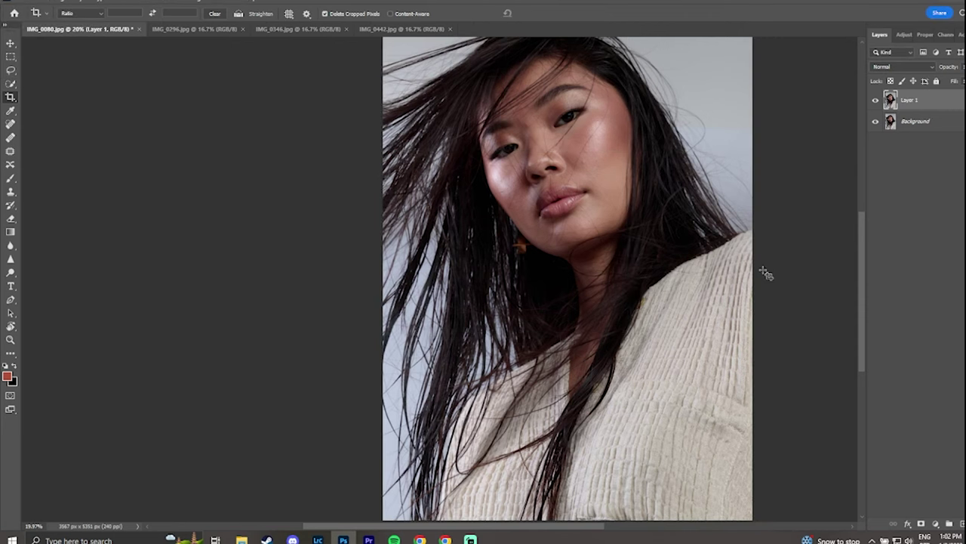
Patch the small blemishes around the mouth and chin on Layer 1 with the Patch tool
click(10, 150)
scroll(511, 143, up, 5)
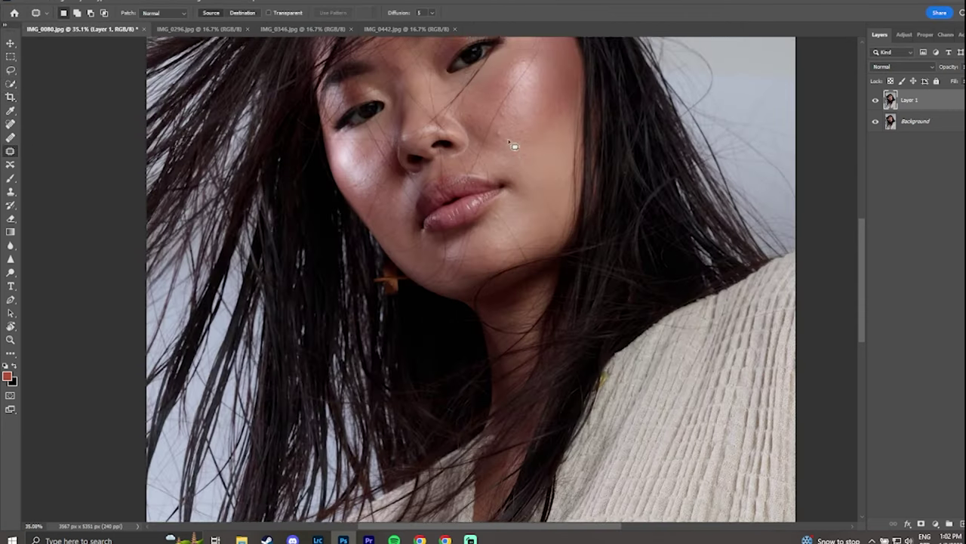
drag(486, 203, 500, 191)
mouse_move(494, 199)
mouse_down()
mouse_move(515, 203)
mouse_move(502, 203)
mouse_up()
key(ctrl+d)
mouse_move(499, 203)
mouse_down()
mouse_move(519, 204)
mouse_move(503, 206)
mouse_up()
drag(506, 209, 524, 205)
click(513, 218)
Patch the spots on the bright cheek under the partly hair-covered eye and on the chin below the lips
scroll(513, 204, up, 5)
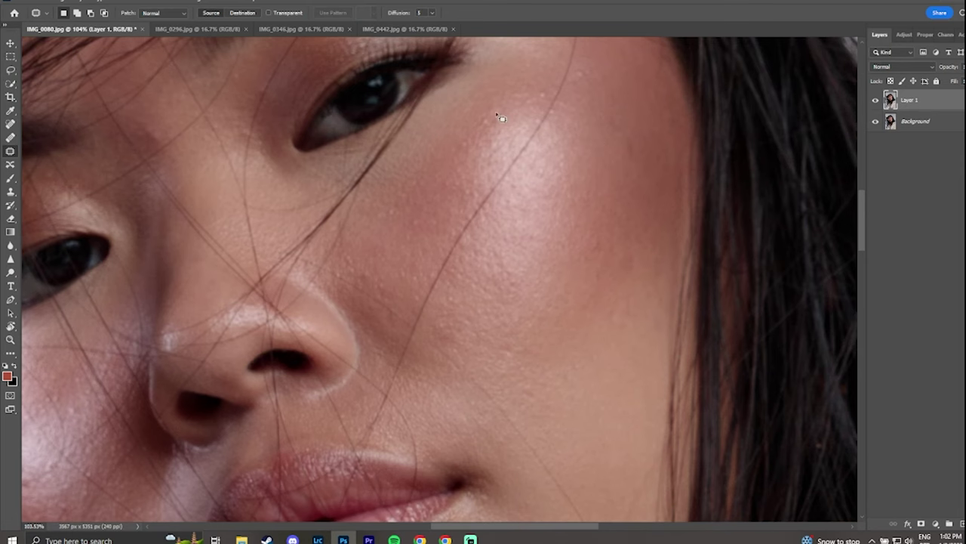
drag(252, 280, 535, 170)
drag(310, 365, 317, 363)
drag(320, 365, 344, 351)
click(323, 364)
drag(753, 477, 354, 398)
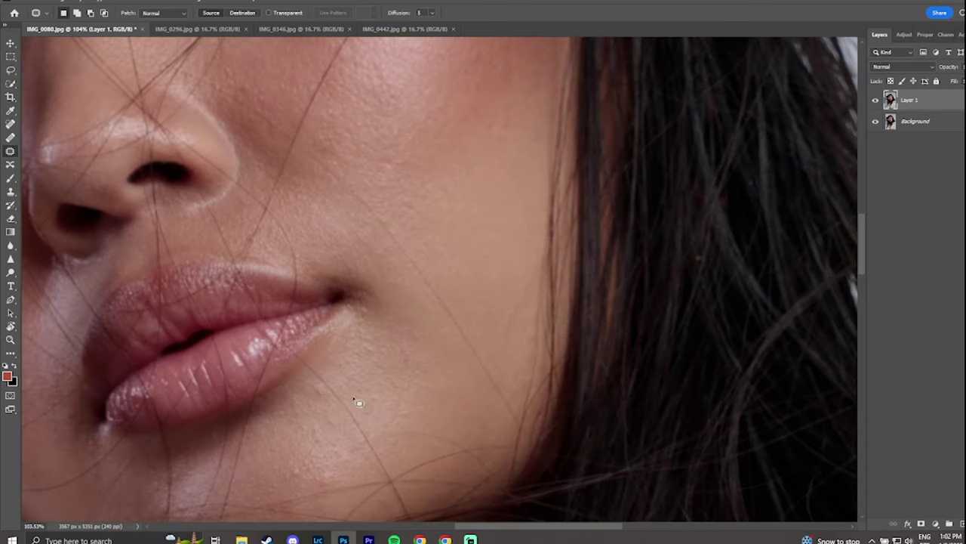
drag(301, 451, 309, 482)
click(278, 461)
Patch the small blemishes on the temple beside the outer corner of the uncovered eye
drag(229, 493, 416, 329)
drag(491, 159, 302, 454)
drag(523, 45, 446, 218)
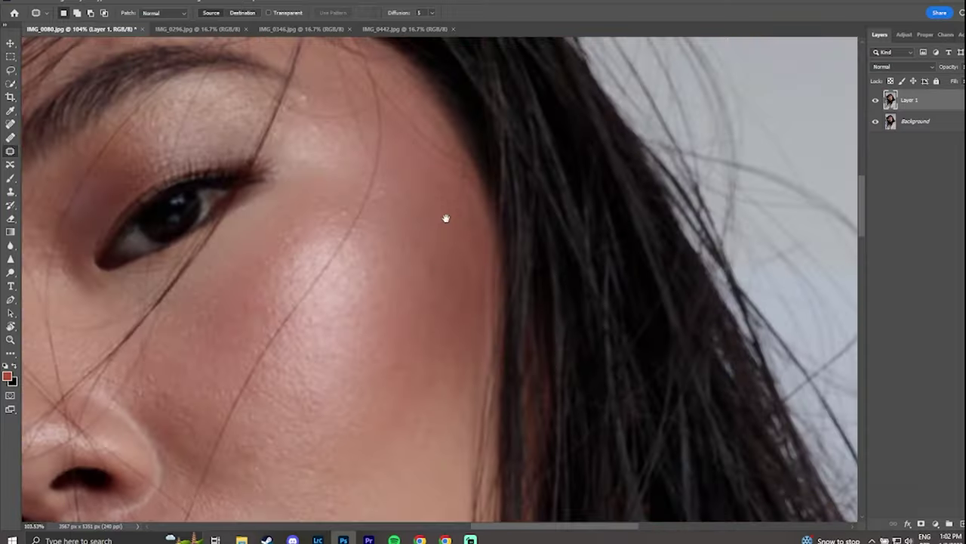
drag(377, 192, 380, 197)
click(362, 211)
mouse_move(56, 207)
mouse_down()
mouse_move(385, 272)
mouse_move(368, 302)
mouse_up()
drag(633, 222, 635, 228)
drag(636, 225, 627, 261)
click(625, 264)
Patch the blemishes between the eyebrows and on the skin near the outer end of the uncovered eye's brow
drag(589, 483, 525, 237)
drag(192, 185, 388, 367)
drag(383, 132, 310, 309)
drag(303, 301, 362, 297)
drag(388, 247, 387, 259)
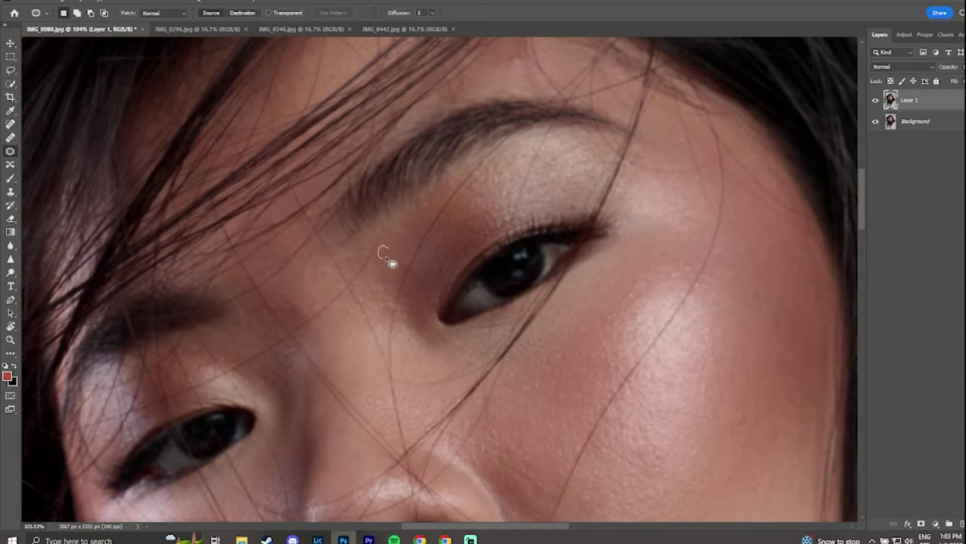
click(491, 80)
drag(759, 191, 639, 195)
drag(553, 136, 567, 145)
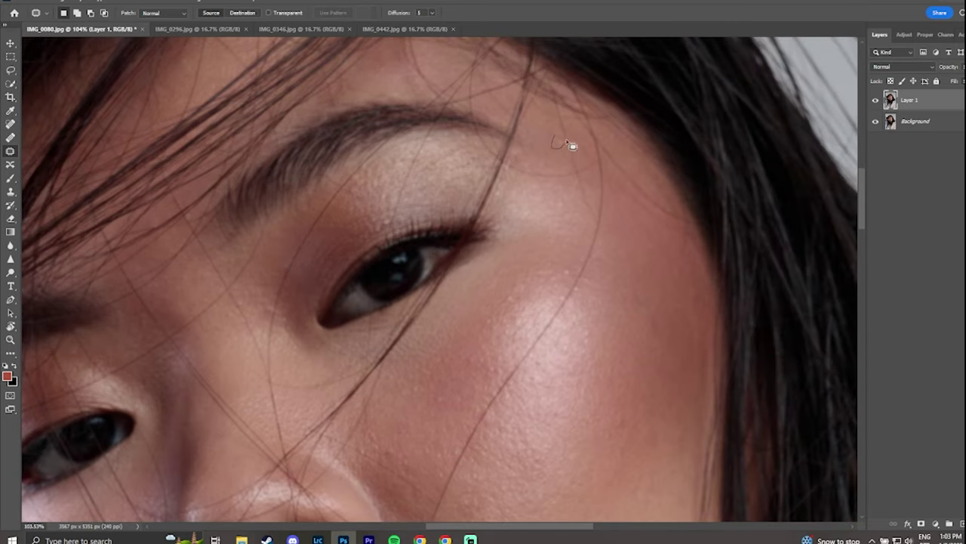
Patch the remaining small blemishes on the chin below the lower lip
drag(680, 316, 664, 276)
scroll(645, 283, down, 7)
drag(580, 499, 537, 287)
scroll(521, 288, up, 8)
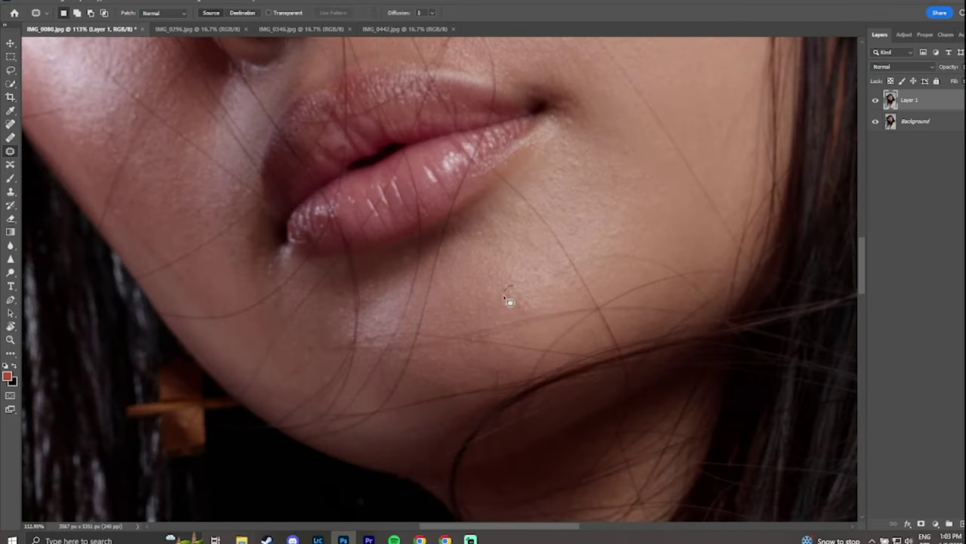
drag(376, 276, 374, 287)
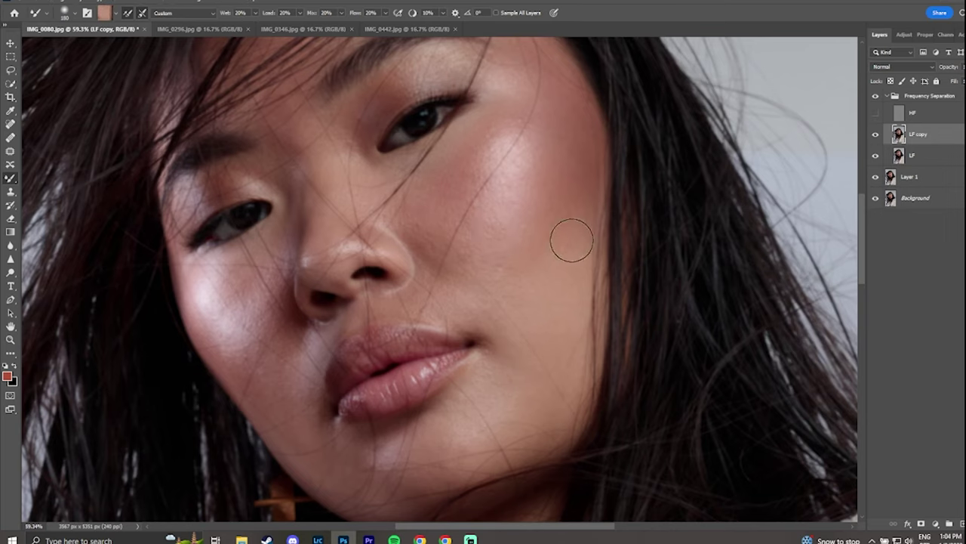
Sample and blend the skin tones across both cheeks on the LF copy layer with the Mixer Brush
alt+click(216, 323)
drag(216, 323, 214, 304)
alt+click(274, 322)
drag(275, 321, 244, 286)
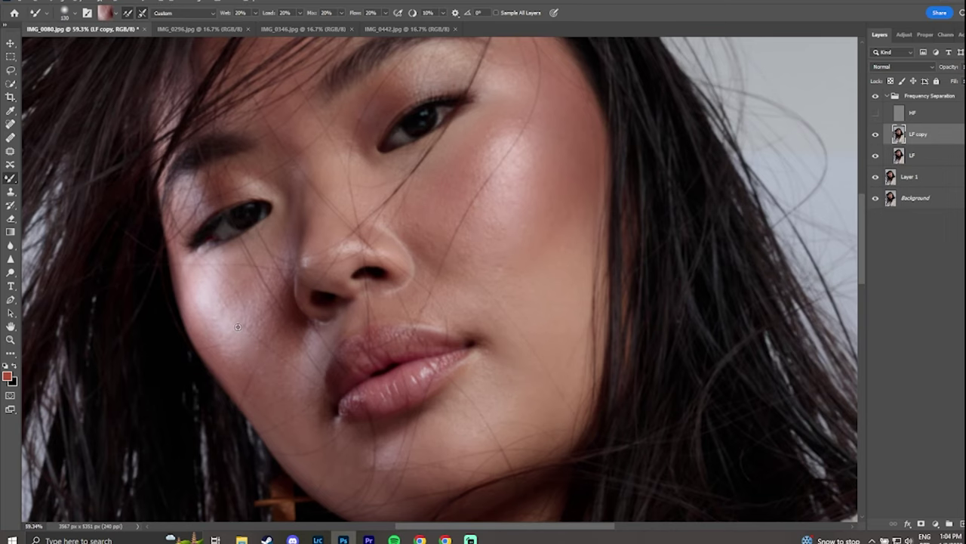
scroll(297, 259, up, 3)
alt+click(448, 154)
scroll(457, 224, down, 4)
scroll(469, 243, up, 4)
alt+click(472, 295)
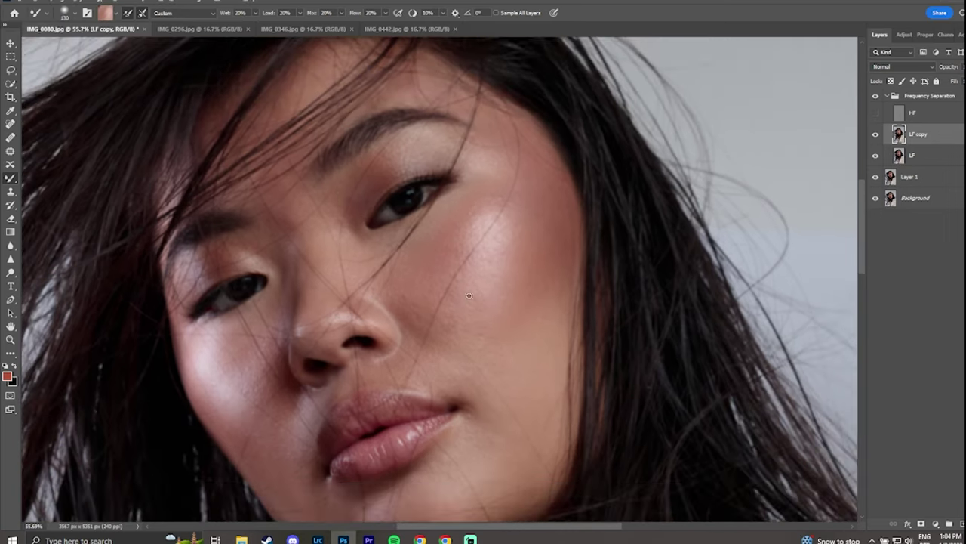
Duplicate the HF layer and give the copy a black layer mask
scroll(514, 314, down, 4)
scroll(533, 279, down, 1)
scroll(533, 279, up, 3)
click(917, 114)
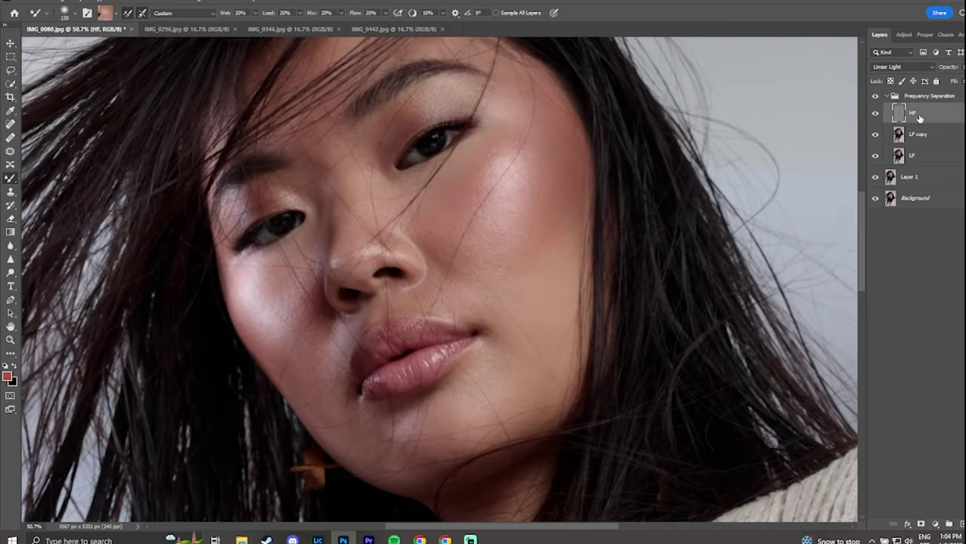
key(ctrl+j)
scroll(517, 243, up, 2)
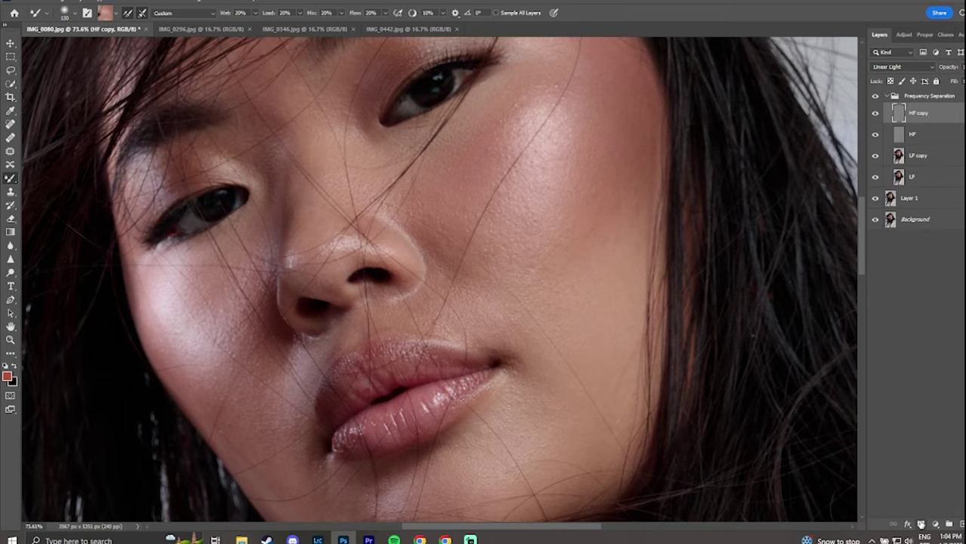
click(921, 524)
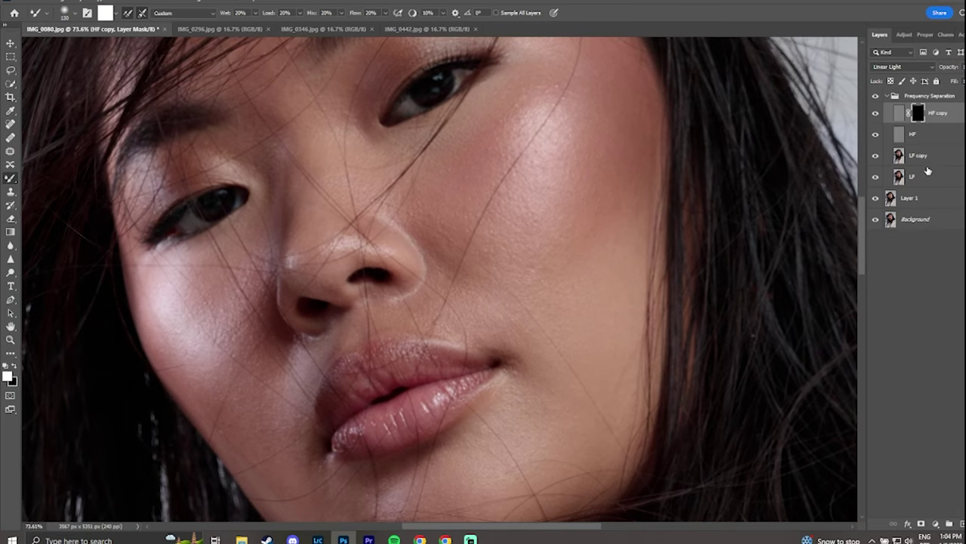
Paint white over the facial skin on the HF copy mask with the Brush tool to bring in extra texture
right_click(6, 182)
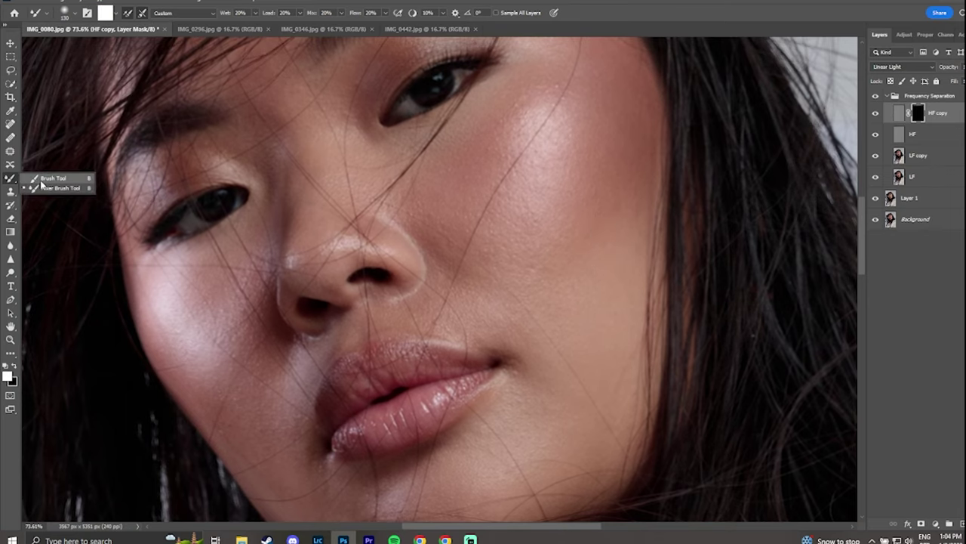
click(44, 179)
scroll(414, 163, down, 2)
drag(410, 170, 325, 185)
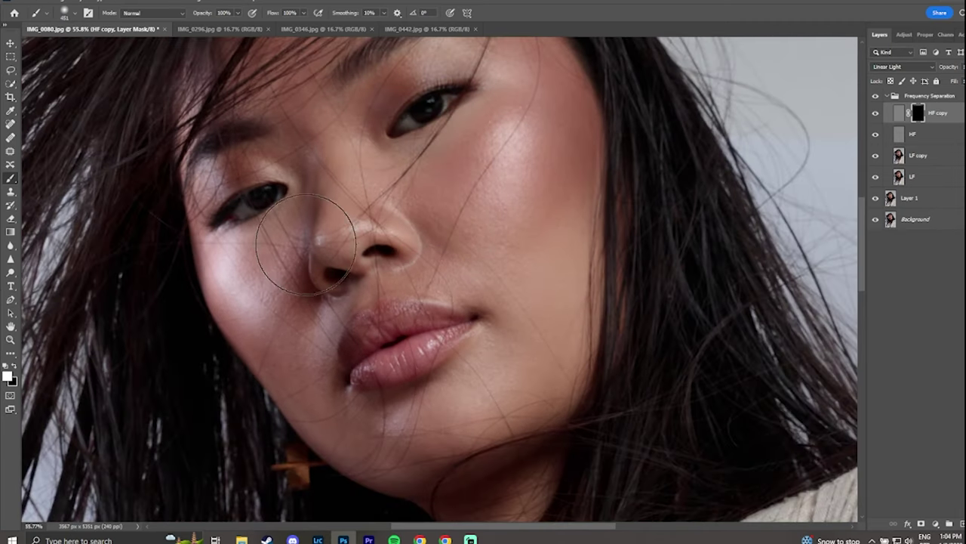
mouse_move(249, 196)
mouse_down()
mouse_move(470, 356)
mouse_move(409, 331)
mouse_move(531, 302)
mouse_up()
scroll(489, 147, up, 2)
scroll(487, 164, down, 2)
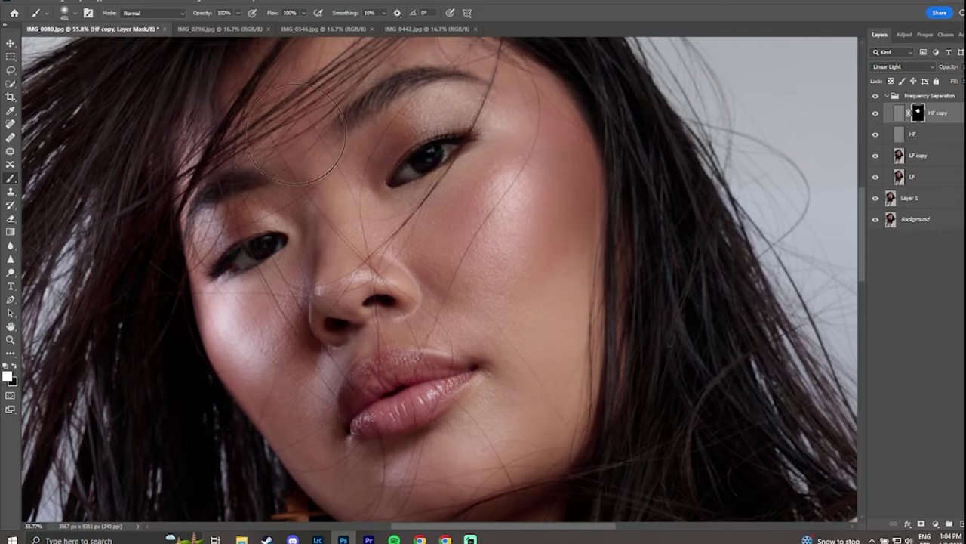
scroll(494, 273, down, 2)
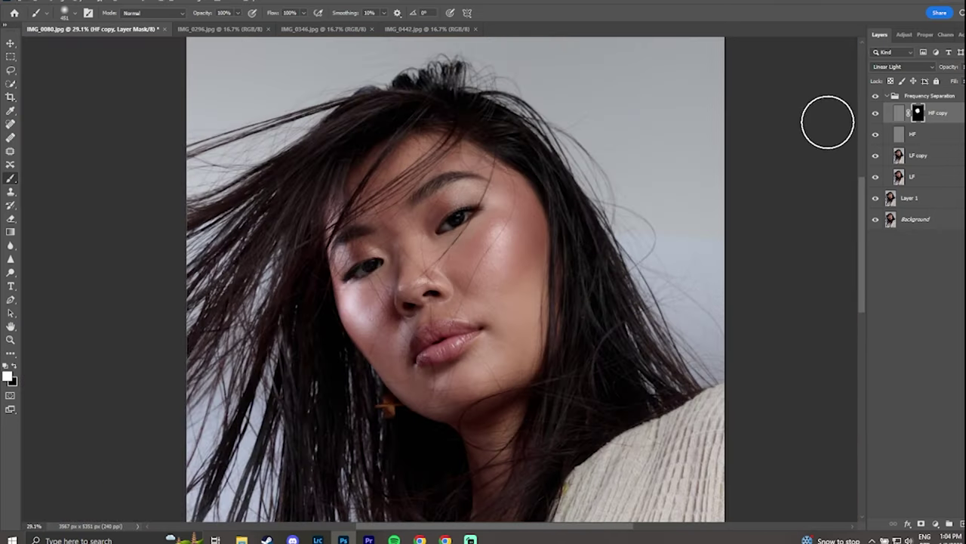
scroll(423, 250, up, 4)
scroll(472, 235, up, 2)
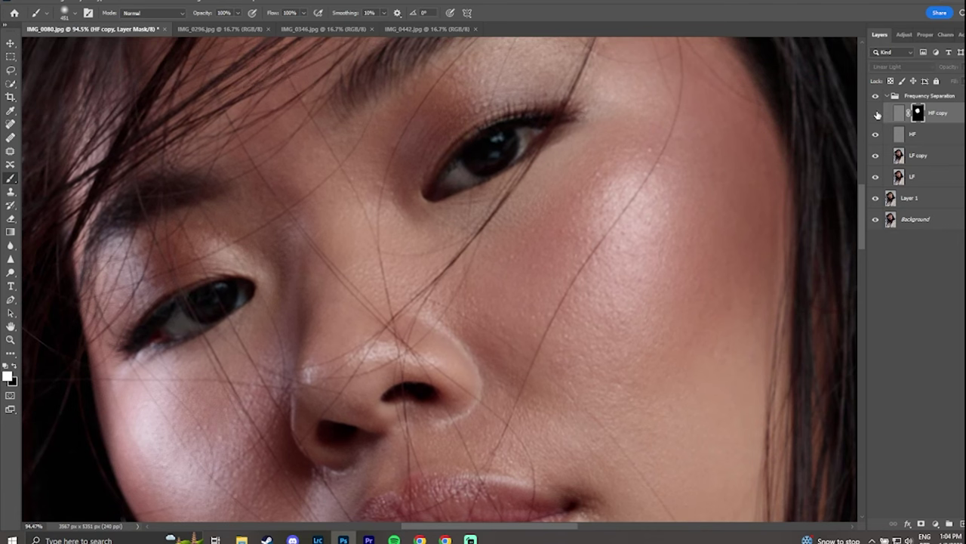
Add a Curves adjustment above LF copy, raise its midpoint from input 123 to output 147, and invert its mask to black
scroll(677, 181, down, 2)
click(934, 136)
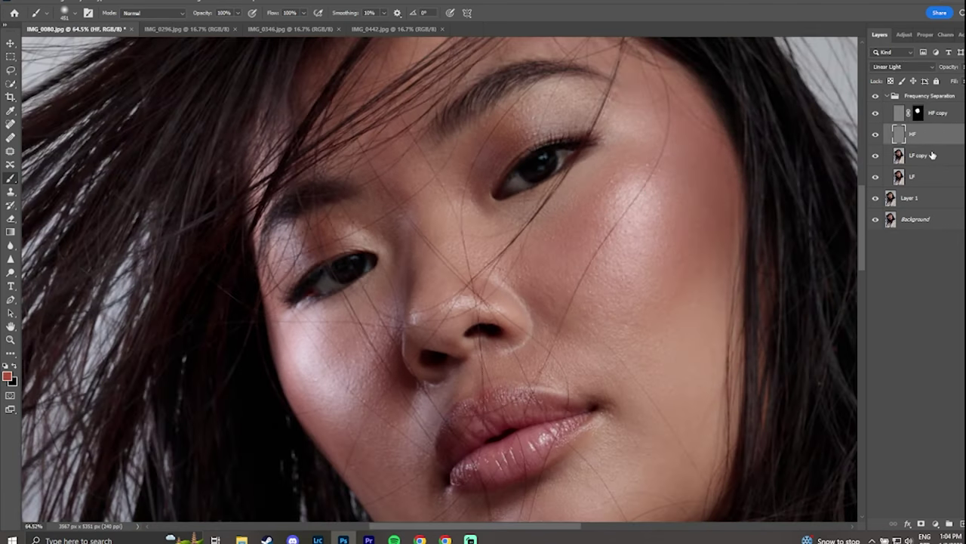
click(934, 156)
click(903, 35)
click(906, 67)
drag(941, 134, 936, 128)
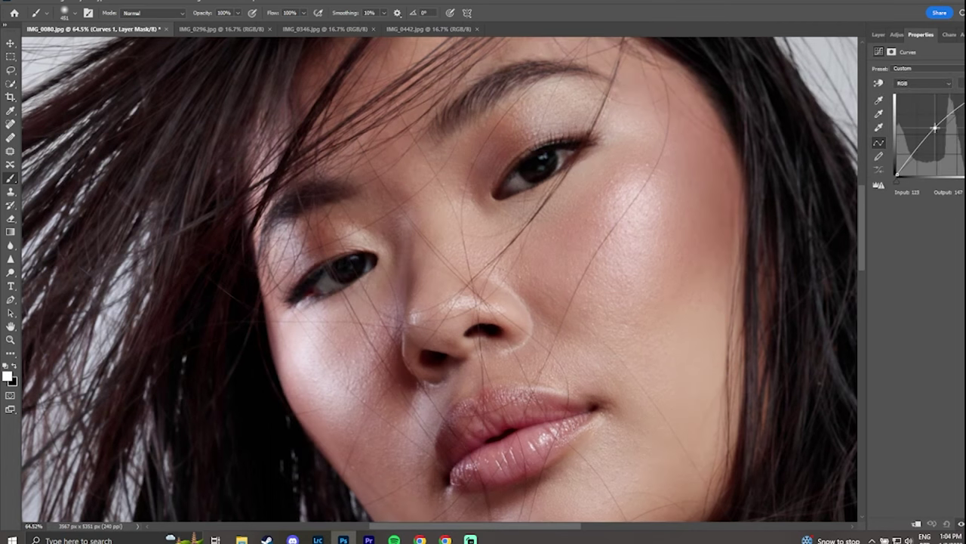
click(877, 34)
key(ctrl+i)
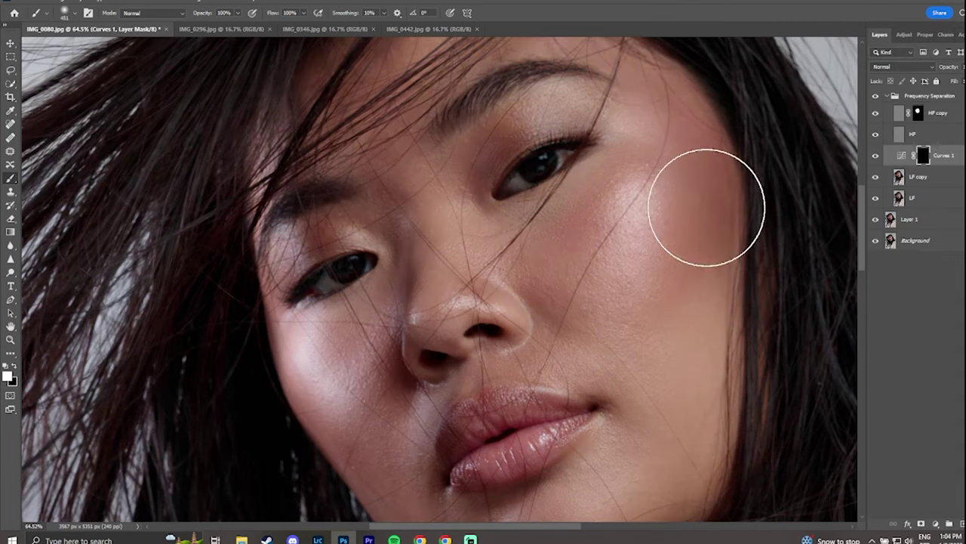
Shrink the brush to a very small tip for fine work on the cheek and set its flow to 1%
scroll(652, 254, up, 3)
mouse_move(621, 256)
mouse_down()
mouse_move(480, 267)
mouse_move(498, 257)
mouse_up()
drag(597, 213, 595, 212)
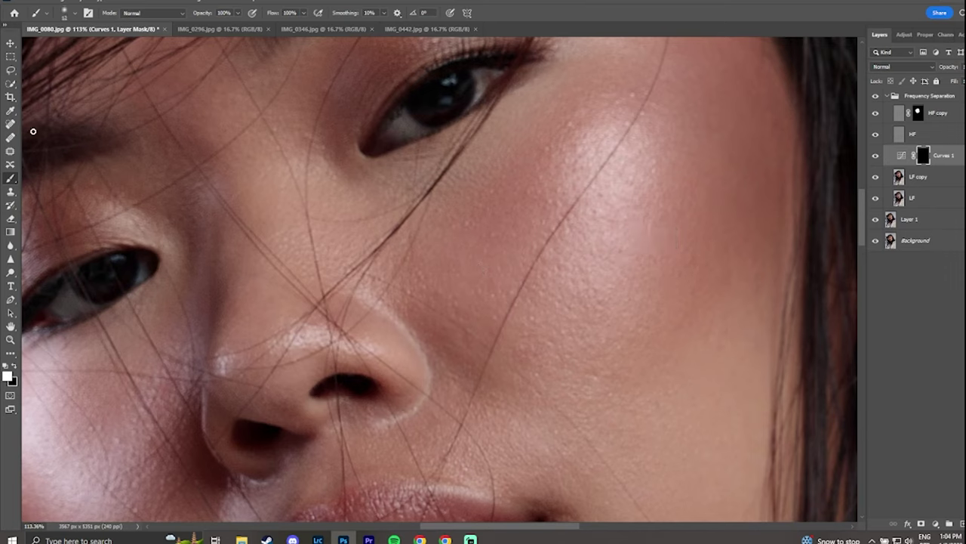
click(302, 13)
drag(303, 25, 218, 27)
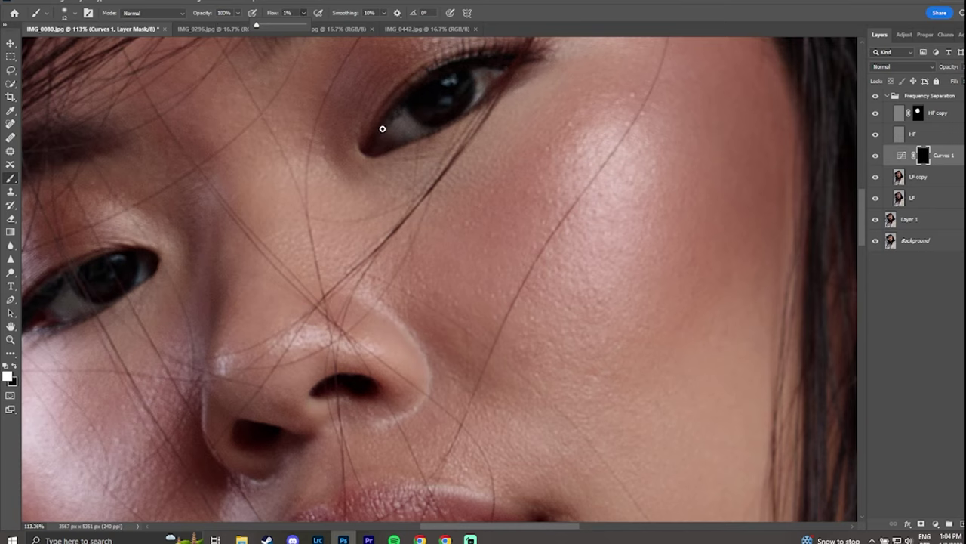
Paint on the Curves 1 mask to subtly brighten small dark spots on the cheek and above the upper lip
click(600, 300)
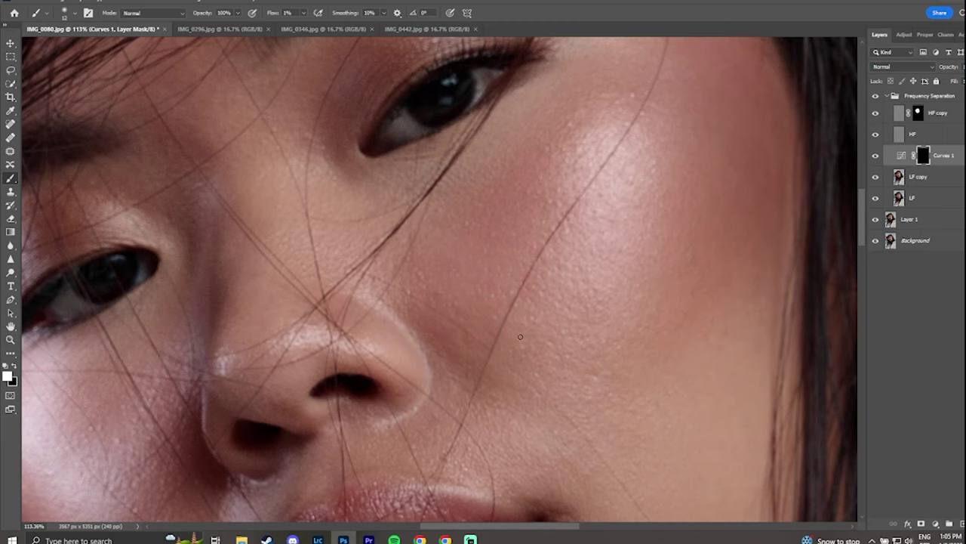
drag(549, 347, 523, 298)
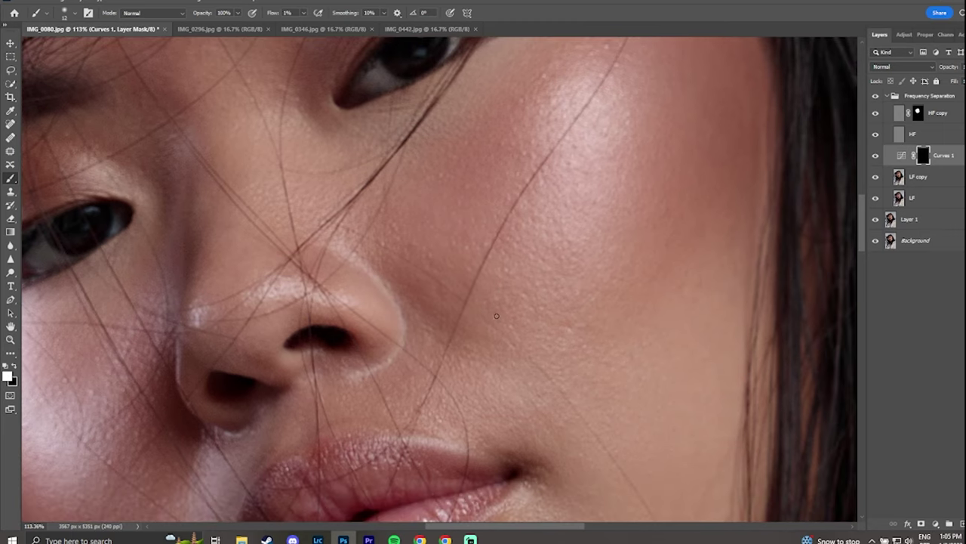
scroll(490, 310, down, 3)
scroll(472, 318, up, 3)
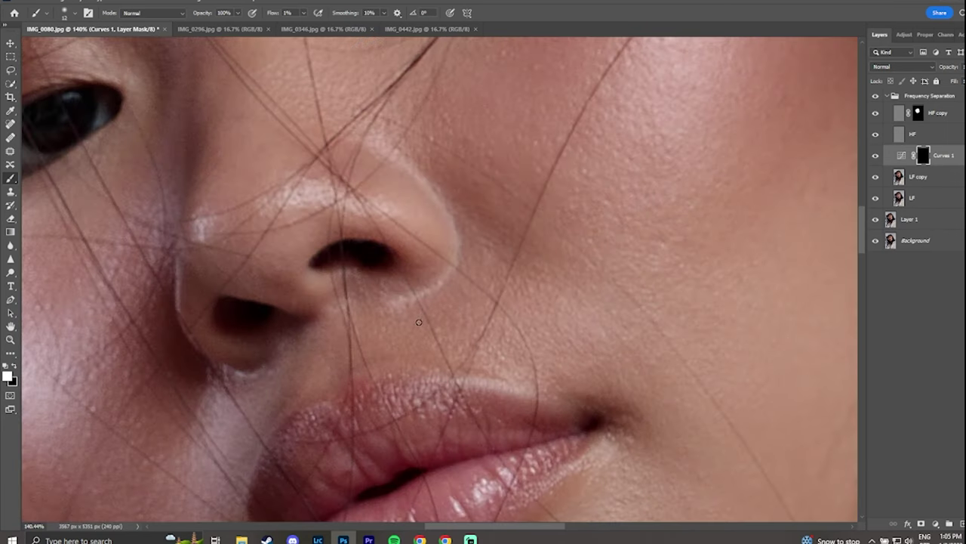
scroll(419, 322, down, 2)
Make LF copy the active layer and switch to the Patch tool
key(alt+[)
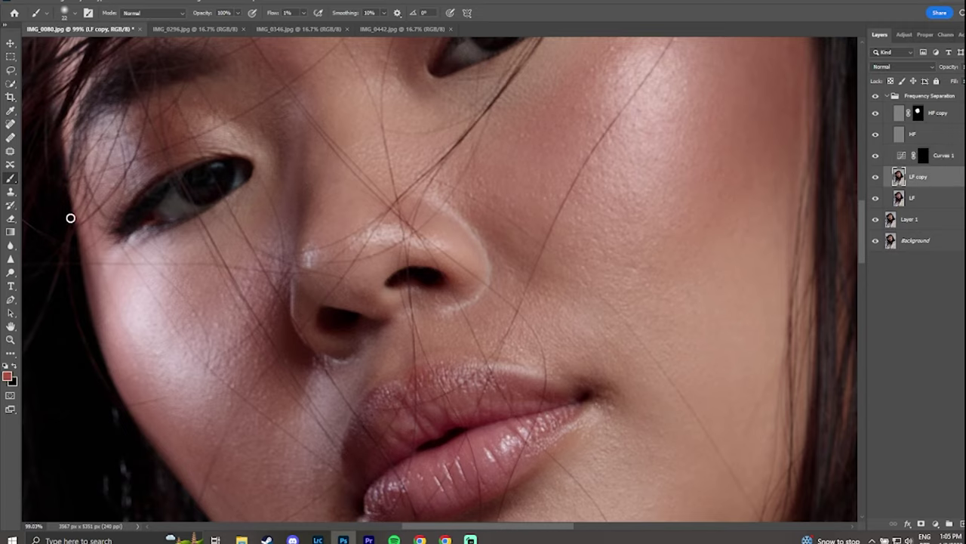
key(j)
scroll(435, 257, up, 2)
scroll(432, 258, down, 6)
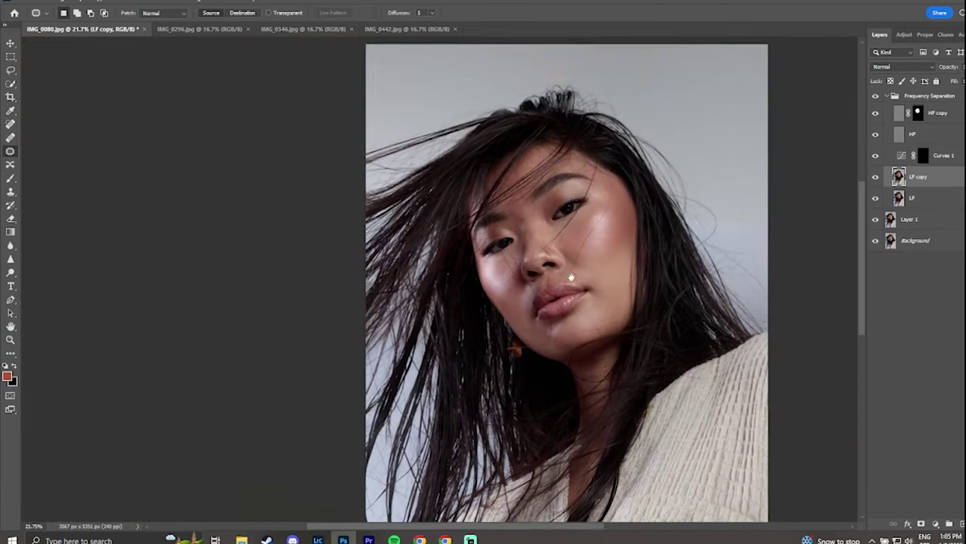
scroll(415, 218, up, 4)
scroll(450, 231, down, 1)
Set the workspace colour around the photo to white
scroll(453, 229, down, 6)
right_click(680, 198)
click(702, 246)
click(914, 302)
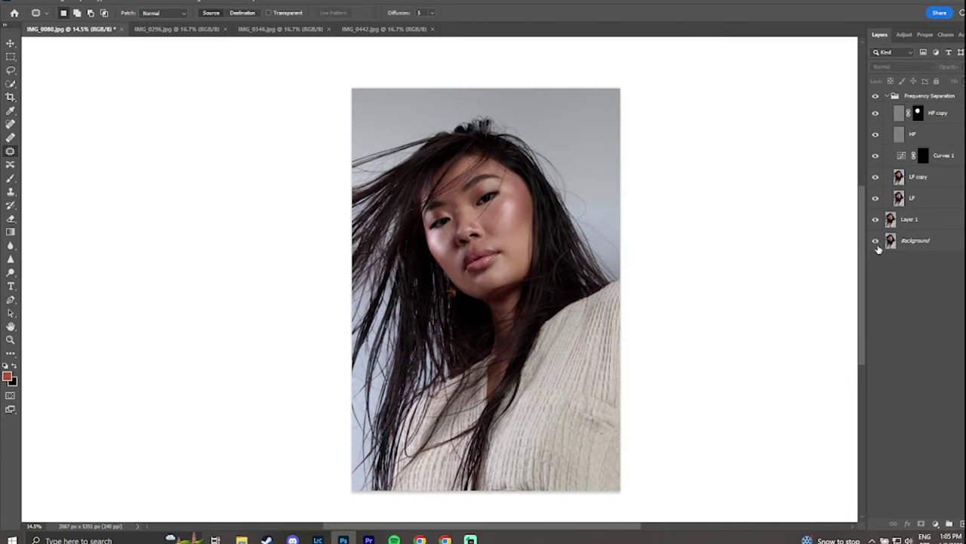
Collapse the Frequency Separation group and add a Curves layer above it, lifting the highlights and setting a shadow point to input 71, output 77
click(936, 113)
click(887, 96)
click(940, 181)
click(904, 35)
click(922, 58)
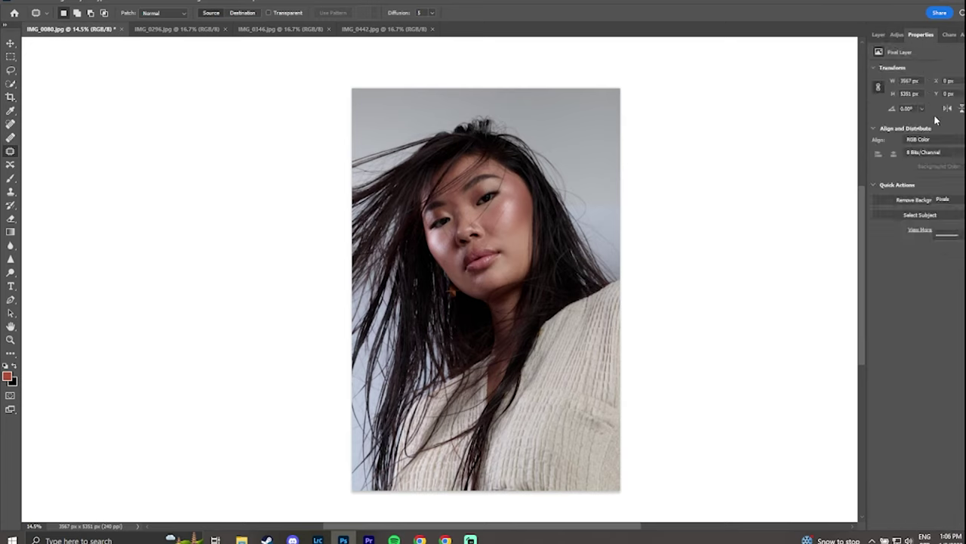
drag(935, 137, 920, 150)
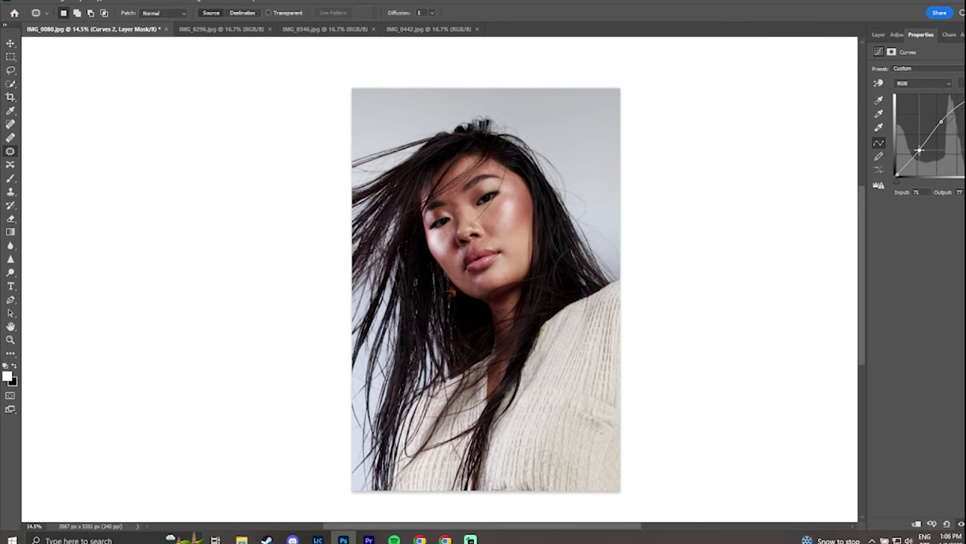
Set the Curves 2 layer's blend mode to Luminosity, compare it on and off, and refine the points of its curve
click(879, 35)
click(903, 66)
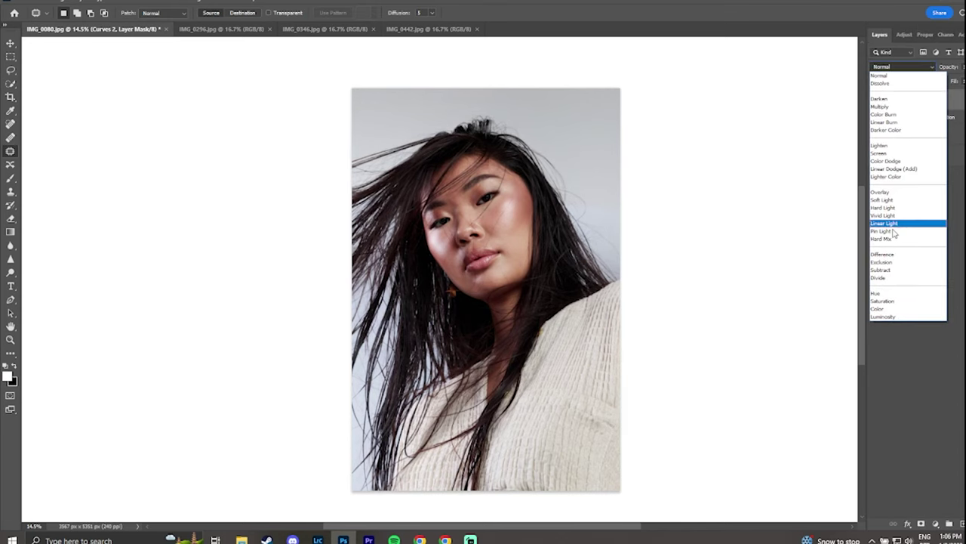
click(902, 317)
click(874, 102)
click(874, 102)
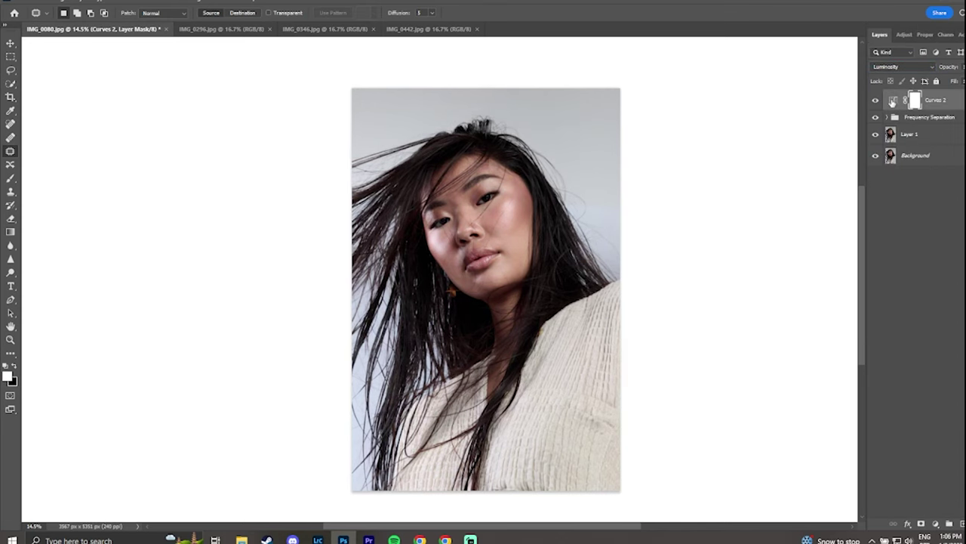
double_click(895, 100)
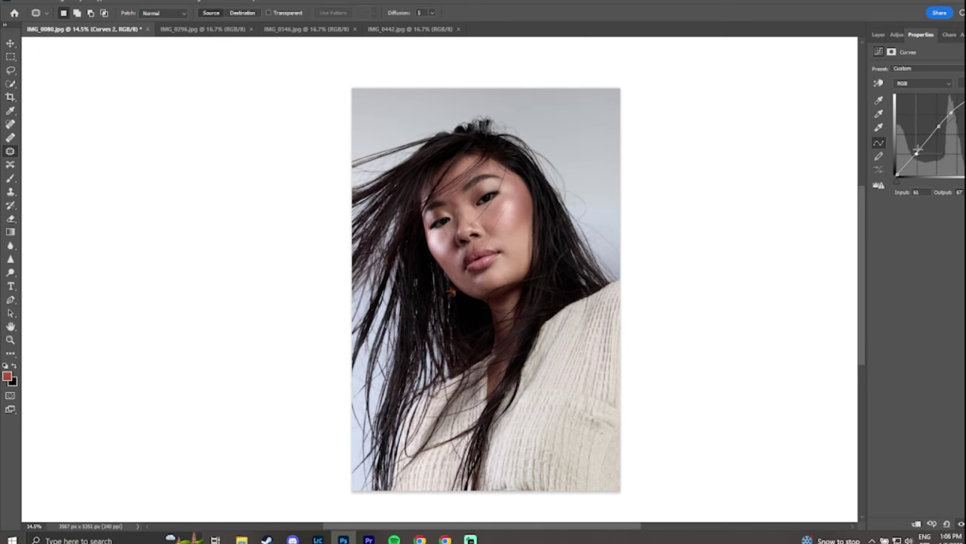
drag(940, 127, 910, 161)
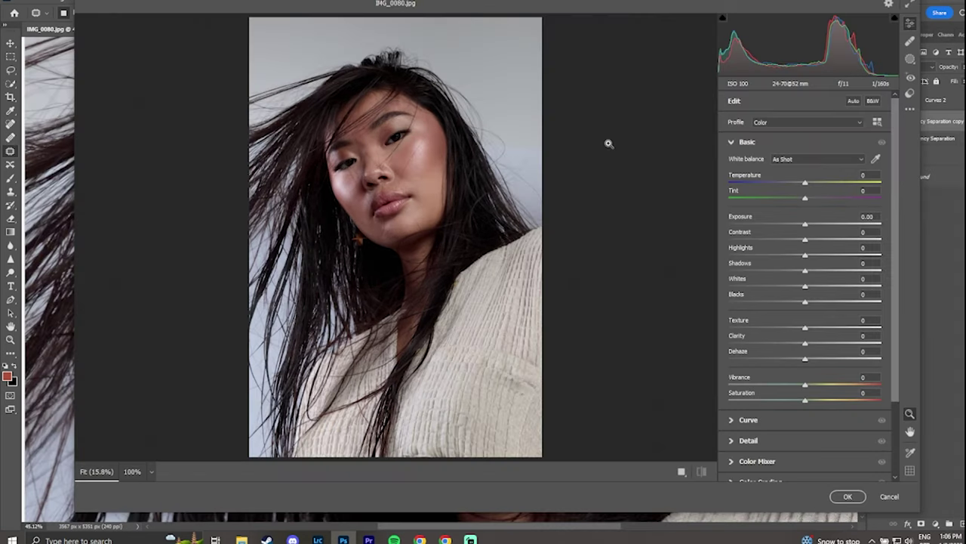
Browse the profile groups available for the portrait in the Camera Raw filter
click(874, 123)
click(726, 286)
scroll(763, 264, down, 5)
click(727, 457)
scroll(776, 261, down, 6)
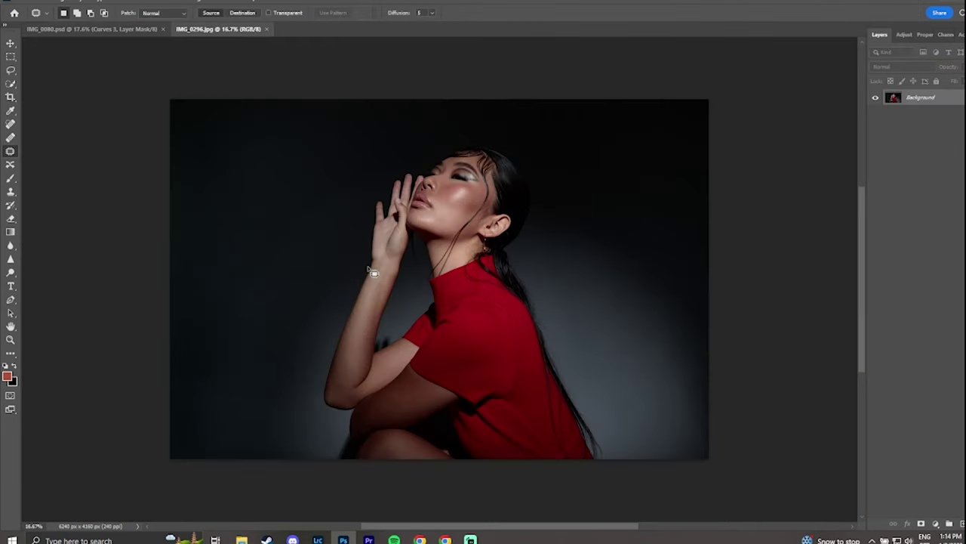
Duplicate the background layer of IMG_0296.jpg and patch the small blemish on the cheek beside the nose
scroll(479, 218, up, 8)
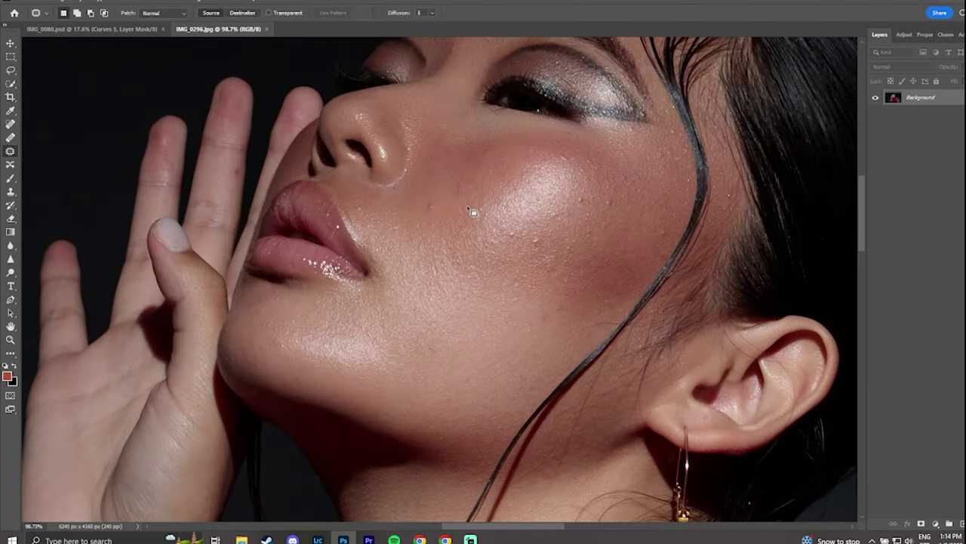
key(ctrl+j)
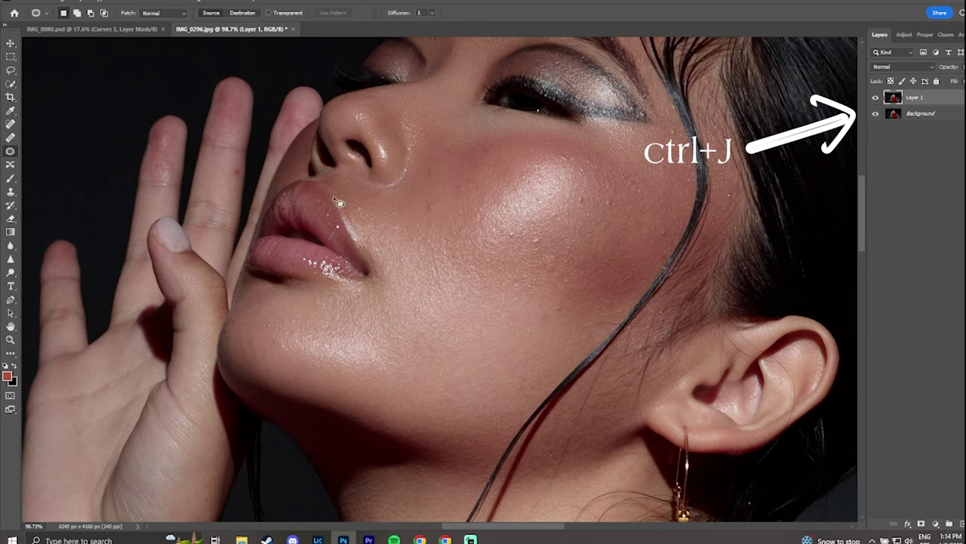
scroll(553, 239, up, 2)
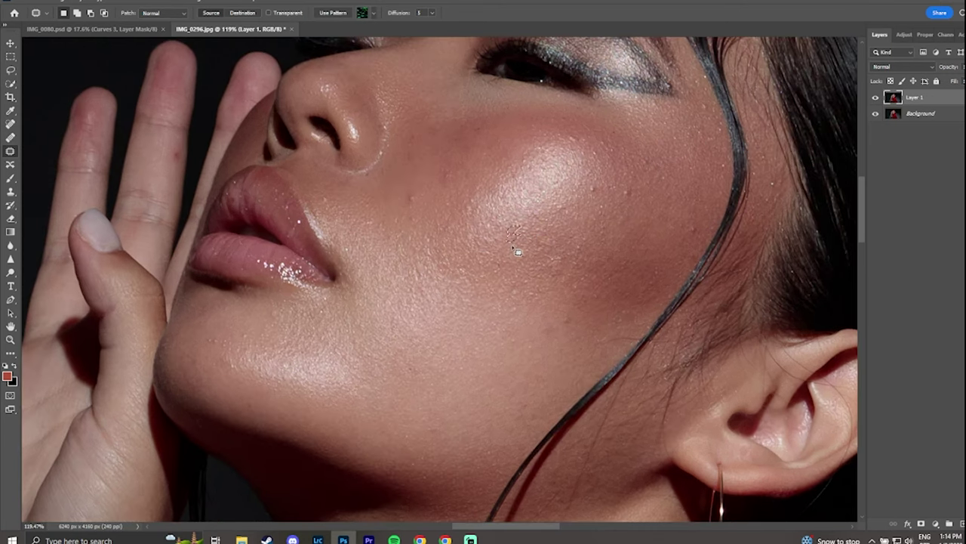
drag(413, 203, 416, 204)
scroll(514, 193, up, 1)
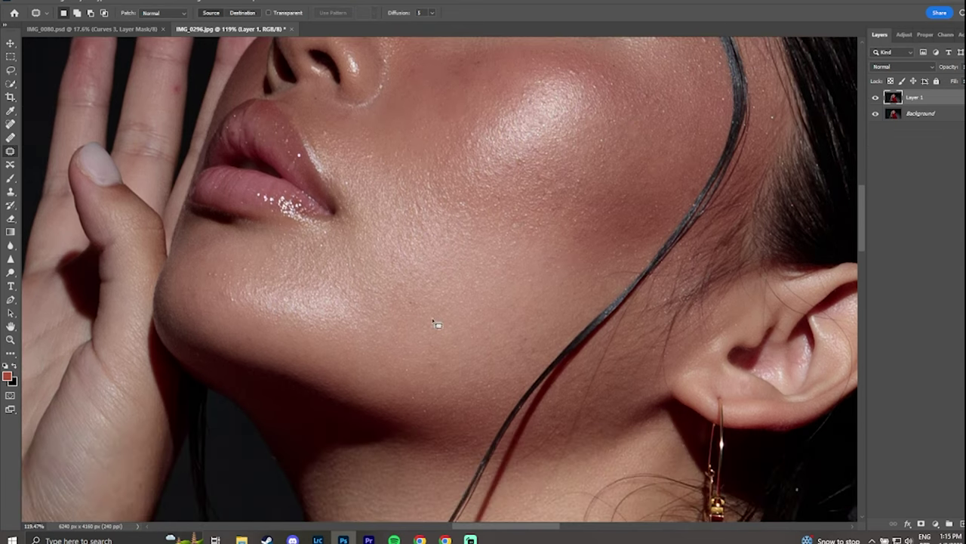
Patch small blemishes on the cheek, jaw and forehead of Layer 1
scroll(438, 324, down, 4)
mouse_move(406, 111)
mouse_down()
mouse_move(339, 287)
mouse_move(311, 276)
mouse_up()
scroll(502, 276, down, 10)
scroll(485, 273, up, 10)
drag(305, 282, 332, 275)
drag(417, 290, 423, 296)
drag(468, 317, 338, 446)
drag(607, 213, 599, 234)
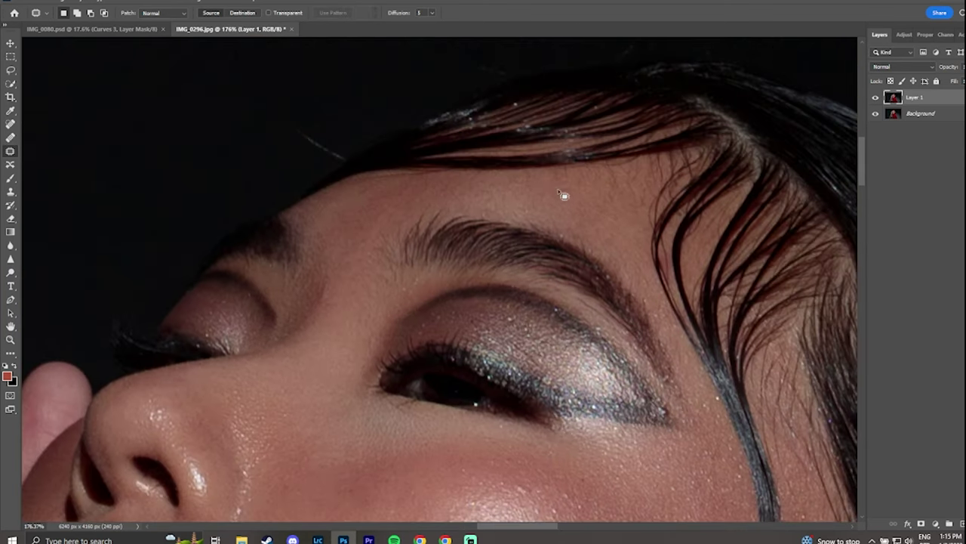
Patch the remaining spots on the lower cheek, beside the nose and on the chin
scroll(560, 203, down, 4)
scroll(367, 393, up, 3)
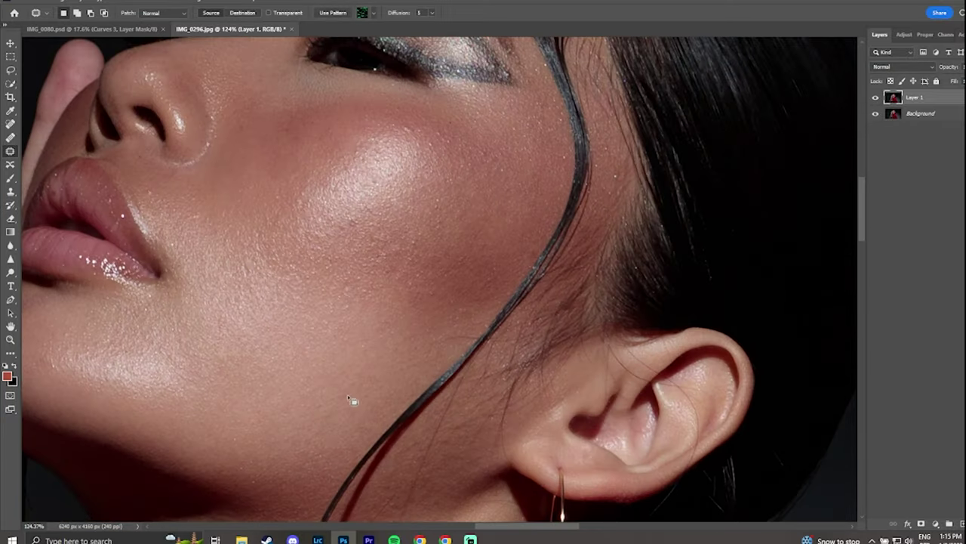
drag(347, 396, 519, 341)
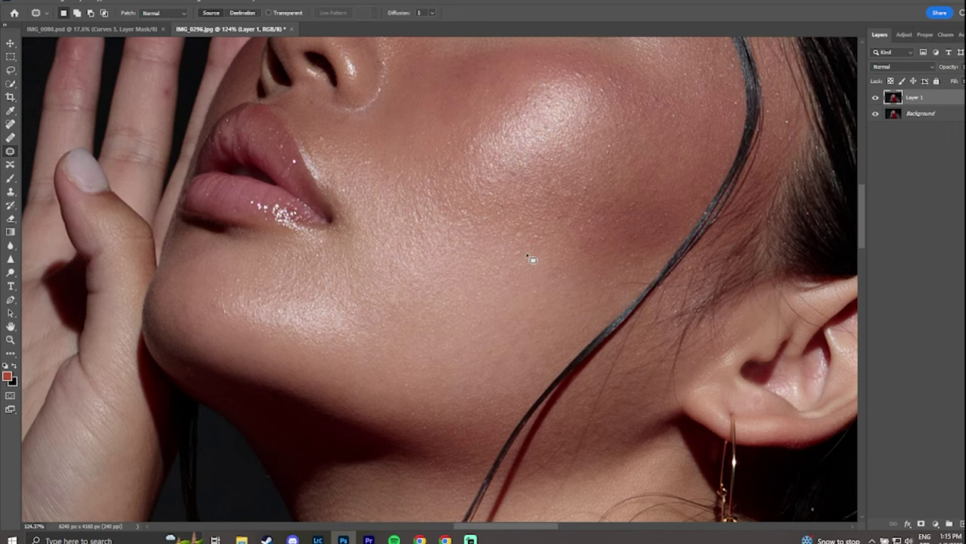
scroll(445, 214, up, 3)
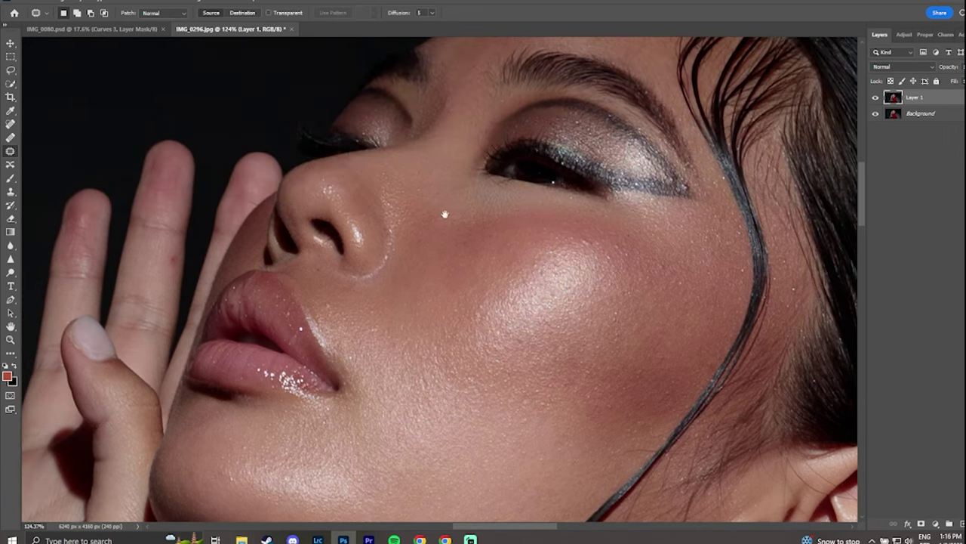
drag(361, 219, 371, 198)
drag(216, 474, 317, 268)
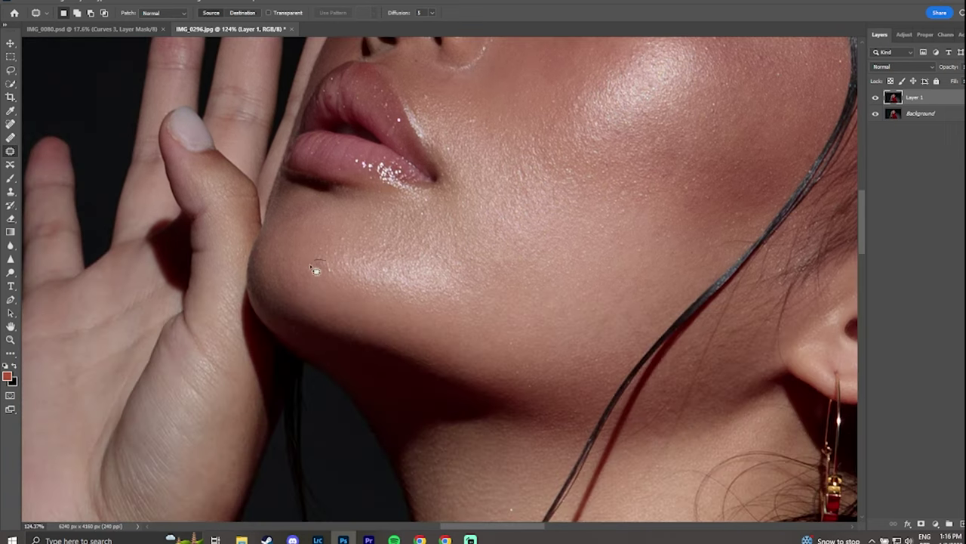
drag(592, 469, 355, 216)
drag(433, 140, 506, 207)
Patch the stray specks around the eye makeup and temple, and clear the selection
scroll(511, 211, up, 5)
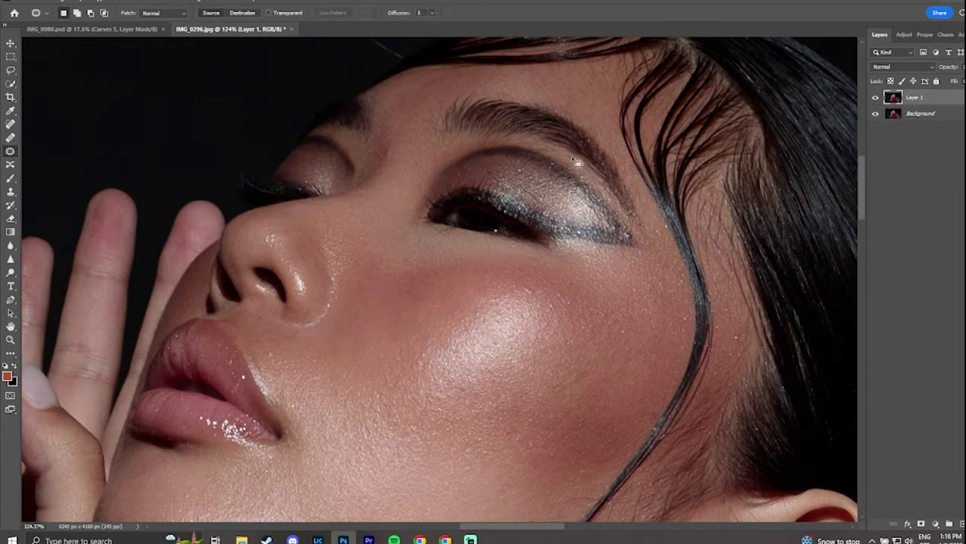
scroll(574, 160, up, 6)
drag(568, 154, 565, 158)
click(471, 540)
click(470, 540)
drag(671, 295, 678, 302)
key(ctrl+d)
scroll(676, 264, down, 3)
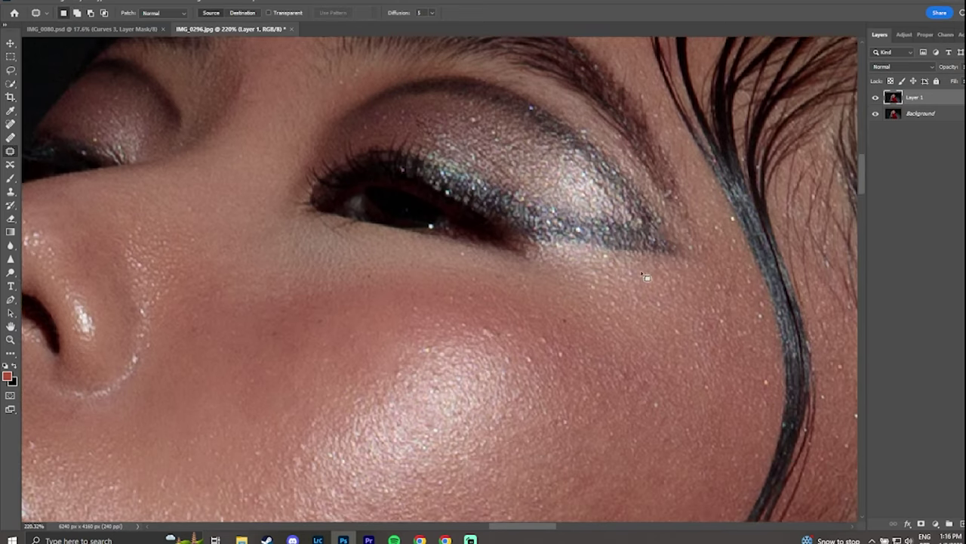
Run frequency separation on the retouched image, blurring the LF layer with a Gaussian Blur radius of 2.6 pixels
scroll(642, 218, down, 10)
scroll(740, 230, up, 3)
scroll(421, 179, up, 8)
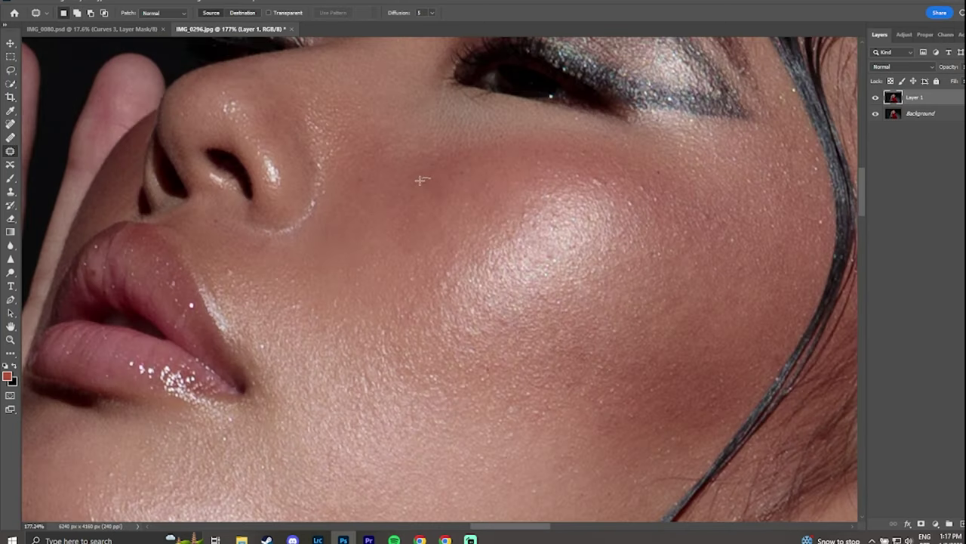
scroll(403, 286, down, 10)
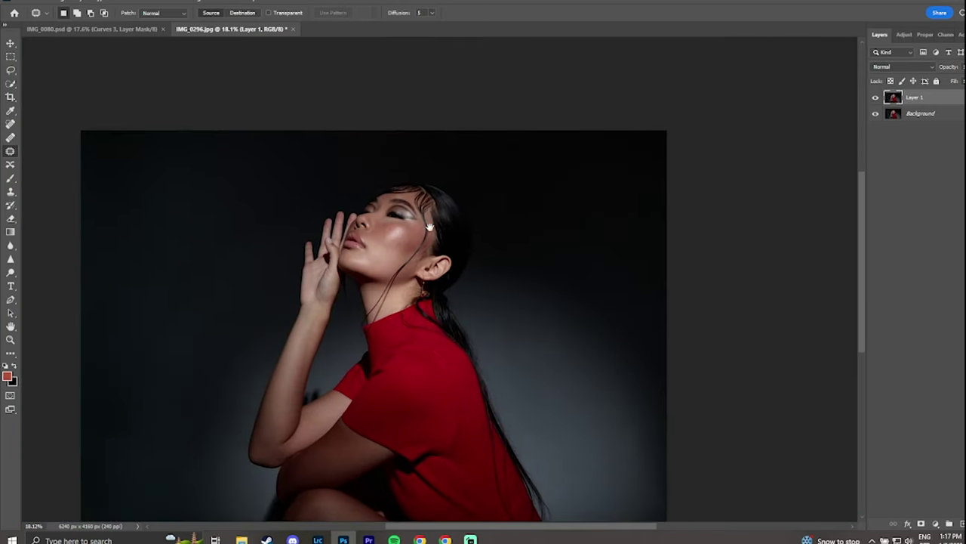
scroll(576, 238, up, 5)
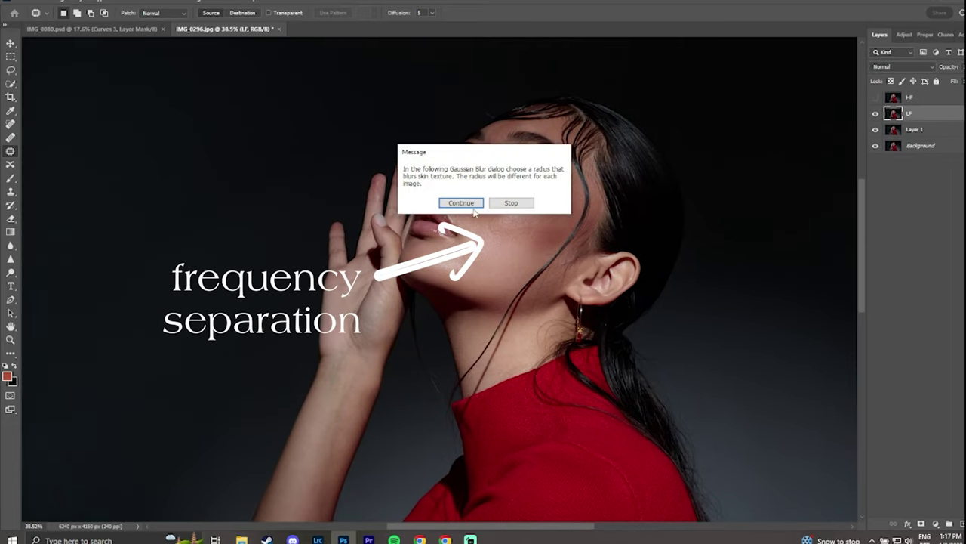
drag(574, 272, 572, 273)
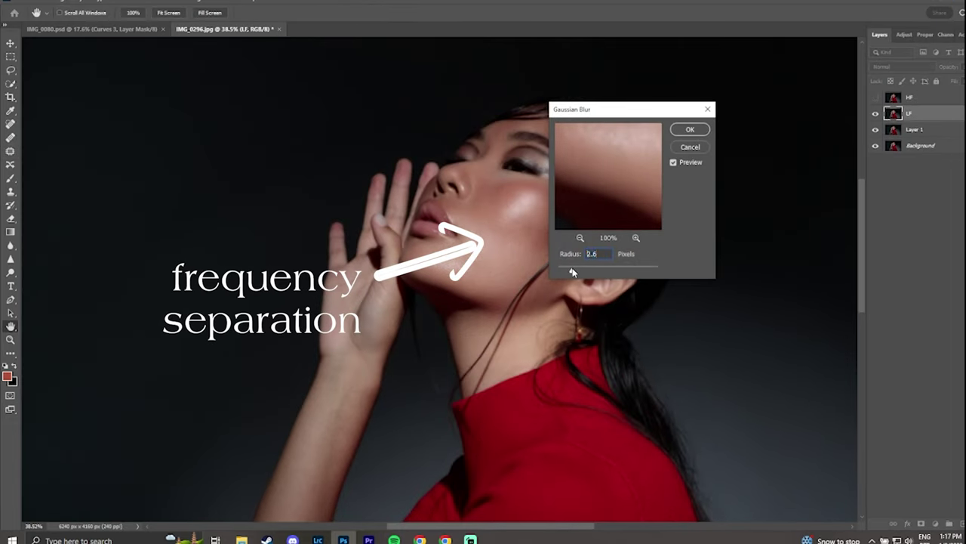
click(683, 131)
Duplicate the LF layer and blend the facial skin tones on the copy with the Mixer Brush, sampling nearby skin
key(ctrl+j)
click(10, 178)
scroll(518, 213, up, 5)
alt+click(474, 290)
alt+click(433, 246)
alt+click(453, 136)
key(bracketleft)
scroll(483, 127, up, 2)
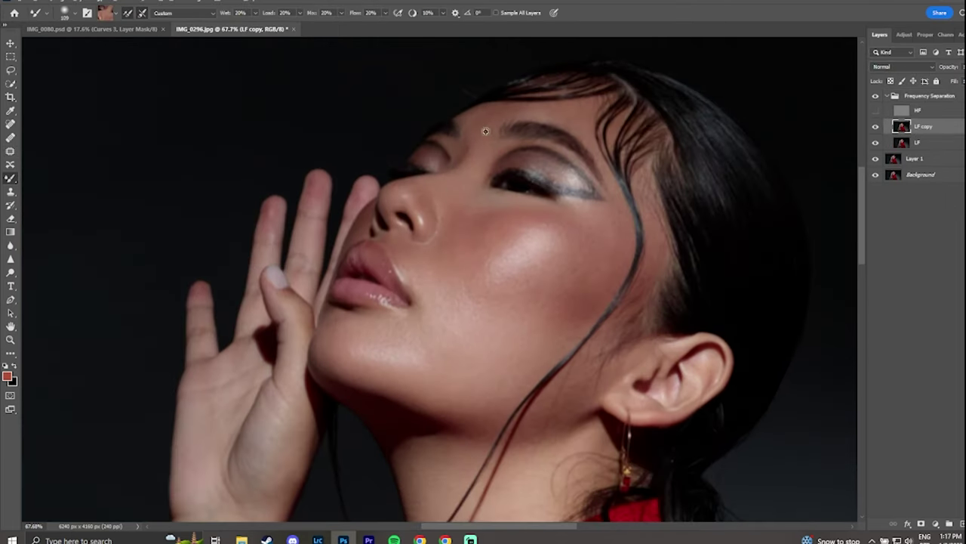
alt+click(440, 215)
Smooth the skin tones of the arms and knee on LF copy with the Mixer Brush
scroll(441, 214, down, 3)
scroll(301, 465, down, 2)
alt+click(287, 444)
scroll(436, 384, down, 2)
alt+click(403, 371)
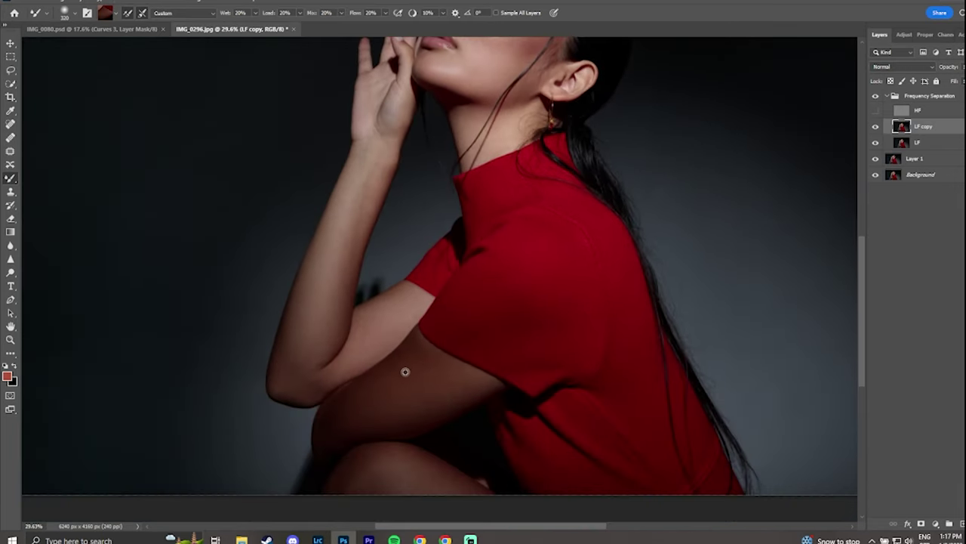
scroll(403, 423, down, 5)
alt+click(402, 444)
Show the HF layer and blend the remaining uneven tones on the cheek and upper face of LF copy
click(876, 110)
scroll(408, 201, up, 5)
scroll(354, 197, up, 5)
alt+click(490, 296)
alt+click(496, 275)
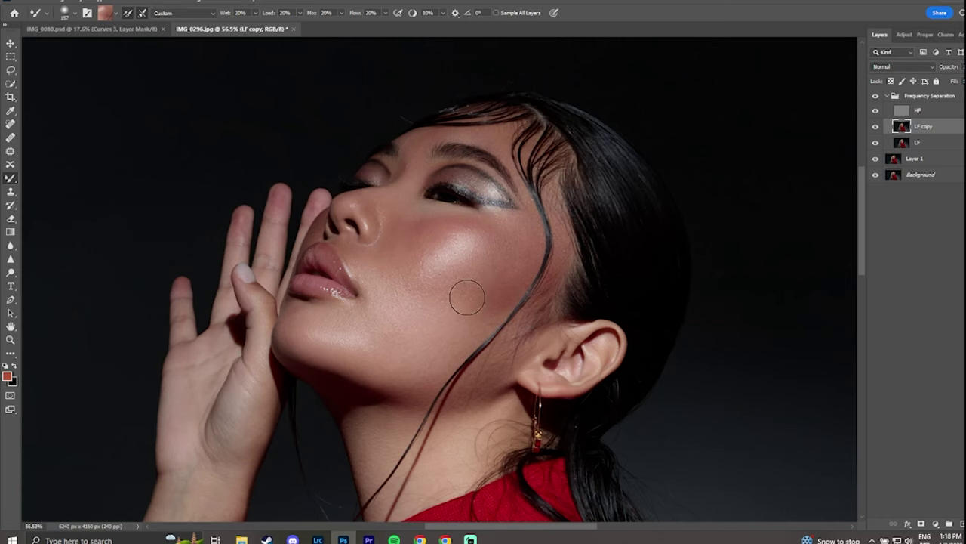
scroll(372, 188, up, 4)
right_click(383, 125)
click(426, 102)
alt+click(511, 90)
scroll(511, 89, down, 1)
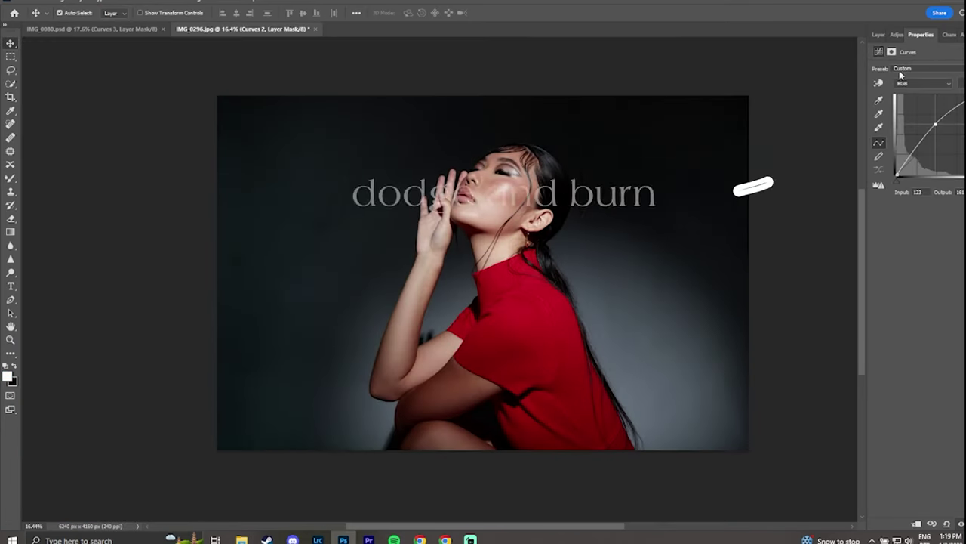
Paint white on the Curves 2 layer mask with the Mixer Brush to dodge the skin
click(878, 36)
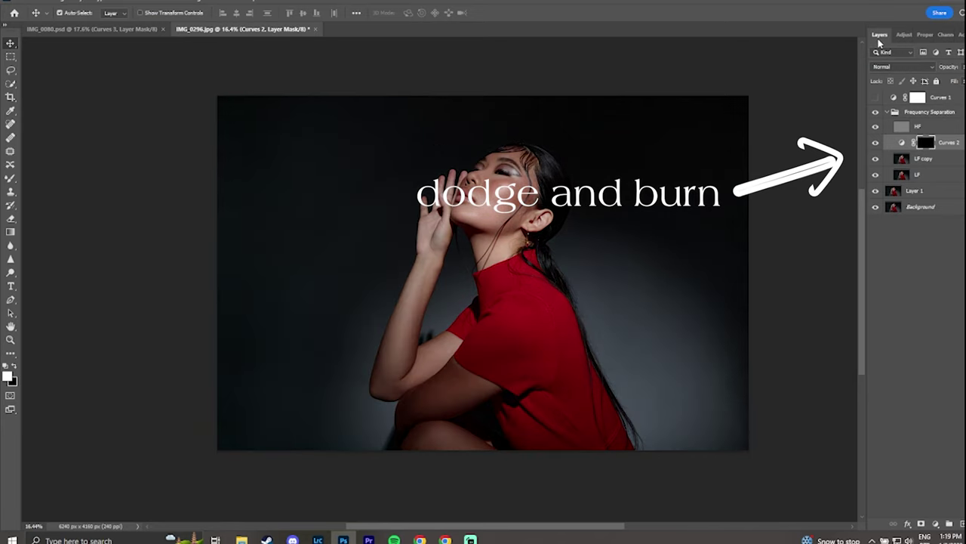
key(b)
scroll(468, 166, up, 6)
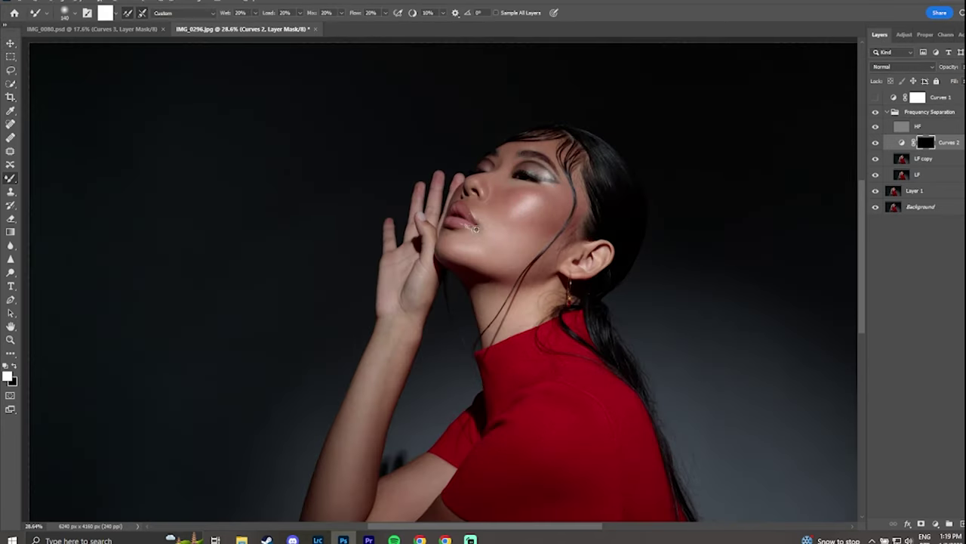
Change the workspace colour around the photo to the custom white
scroll(476, 227, down, 4)
right_click(803, 173)
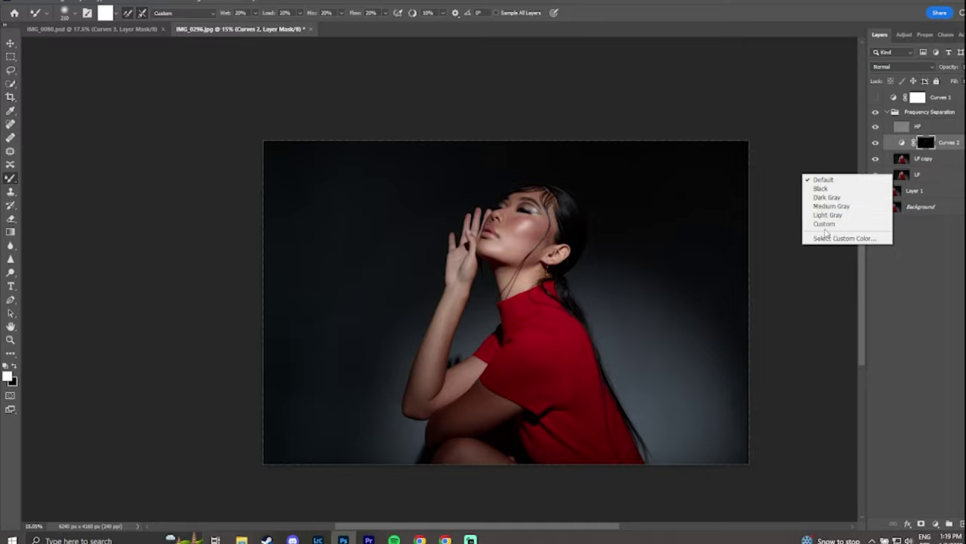
click(823, 225)
Show the Curves 1 layer, collapse the Frequency Separation group, and lift the curve with a point at input 151, output 181
click(876, 97)
click(917, 98)
click(887, 112)
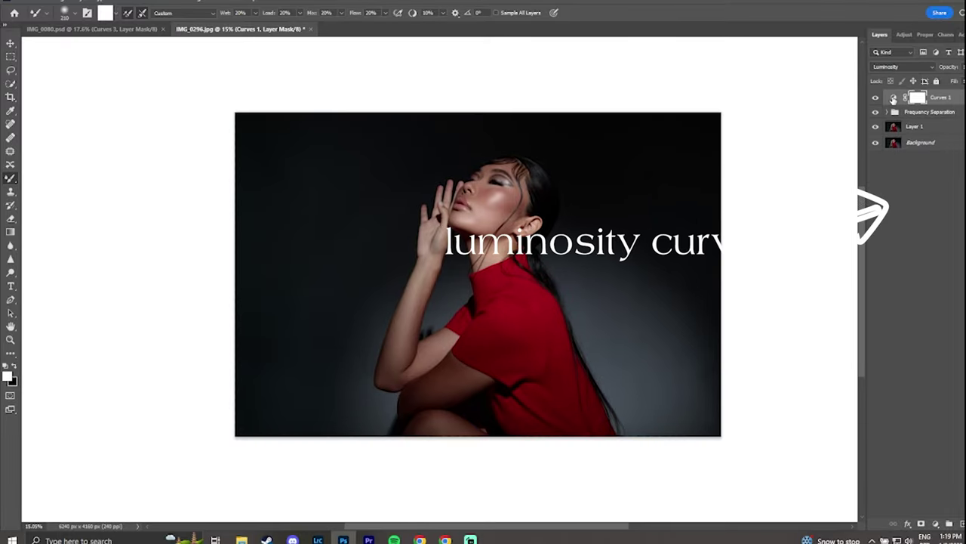
double_click(894, 97)
drag(944, 128, 943, 119)
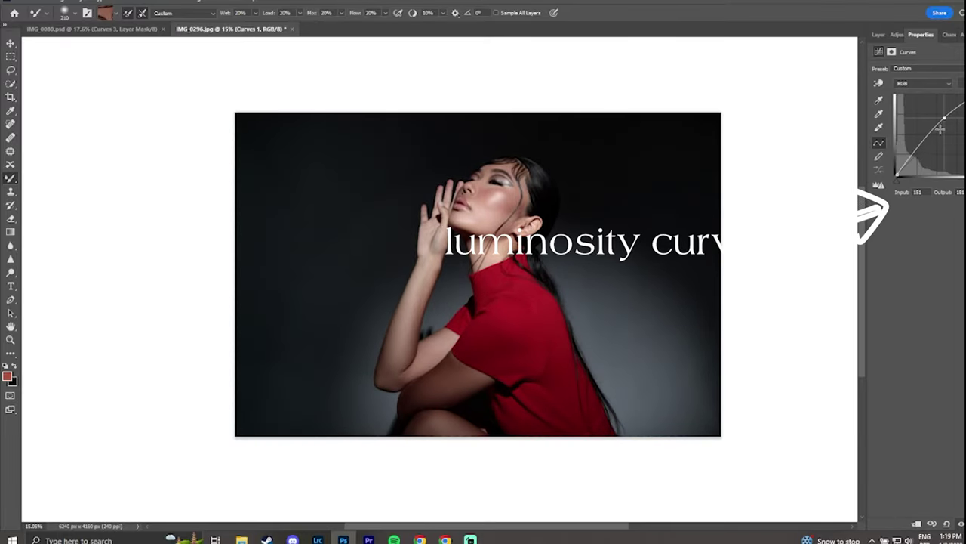